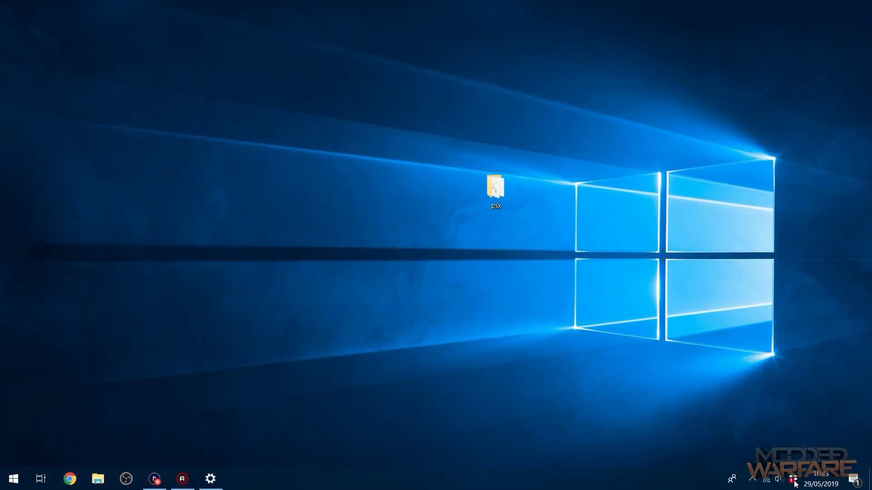
Open the computer's network adapter list and bring up the Internet Connection Sharing settings in the Wi-Fi 2 adapter's properties.
mouse_move(766, 484)
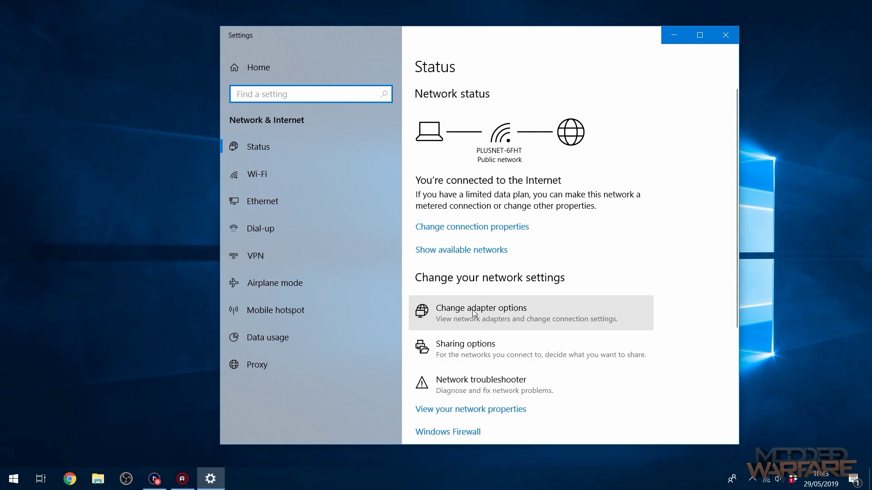
click(473, 312)
click(241, 227)
right_click(223, 222)
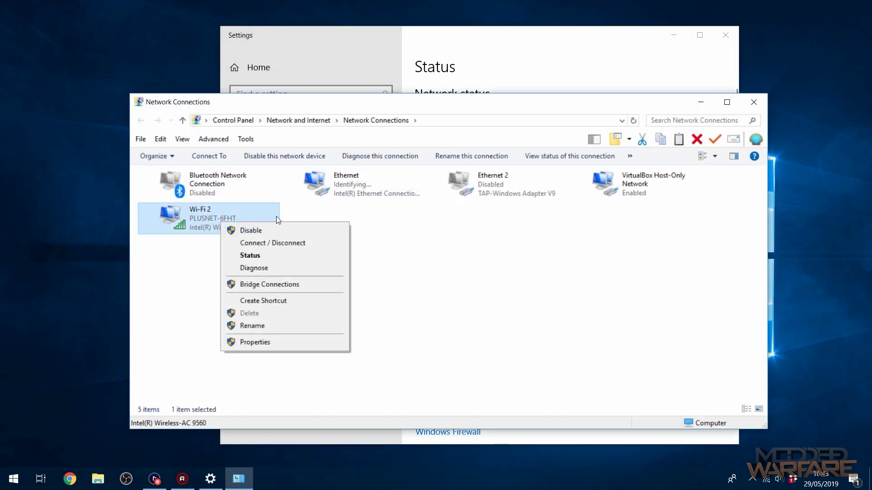
click(250, 342)
drag(223, 151, 277, 151)
click(253, 168)
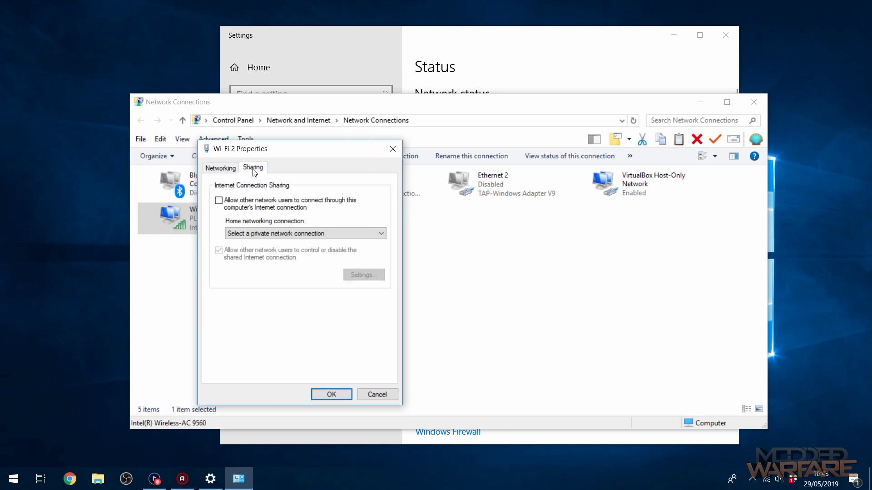
Allow other network users to connect through the Wi-Fi 2 internet connection and select the home networking connection to share with.
click(250, 204)
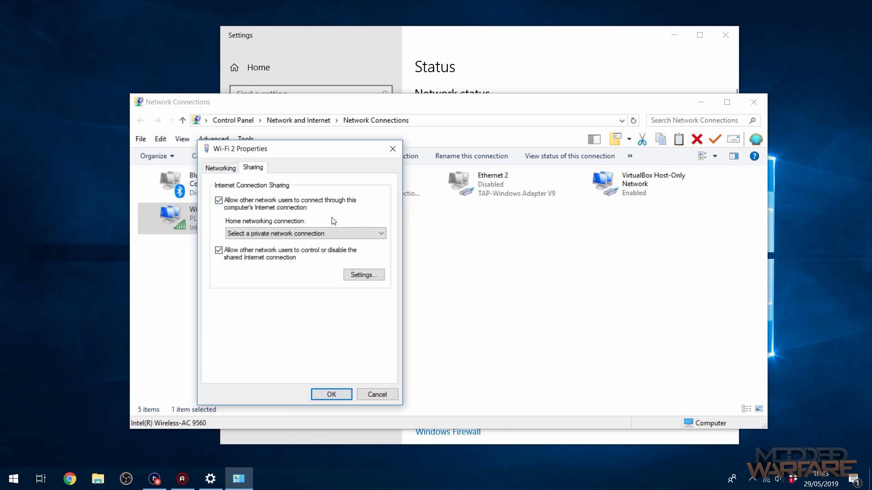
click(361, 234)
click(333, 259)
drag(338, 149, 469, 151)
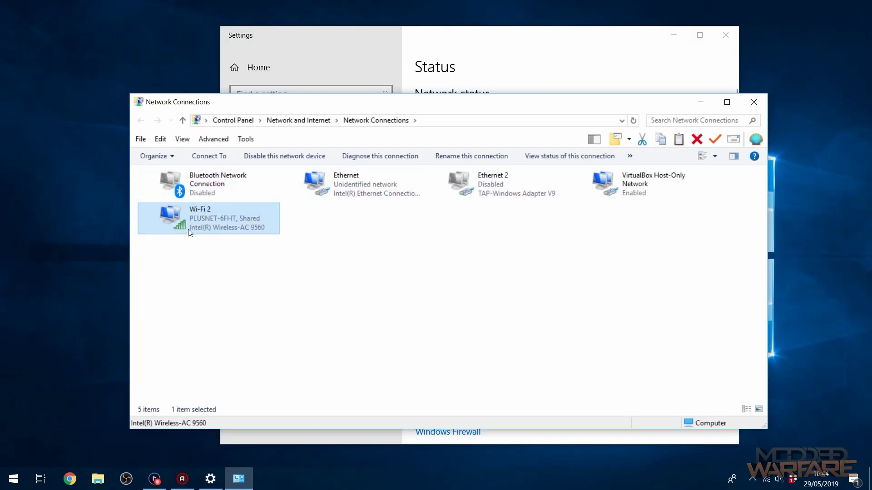
click(333, 188)
drag(505, 108, 470, 142)
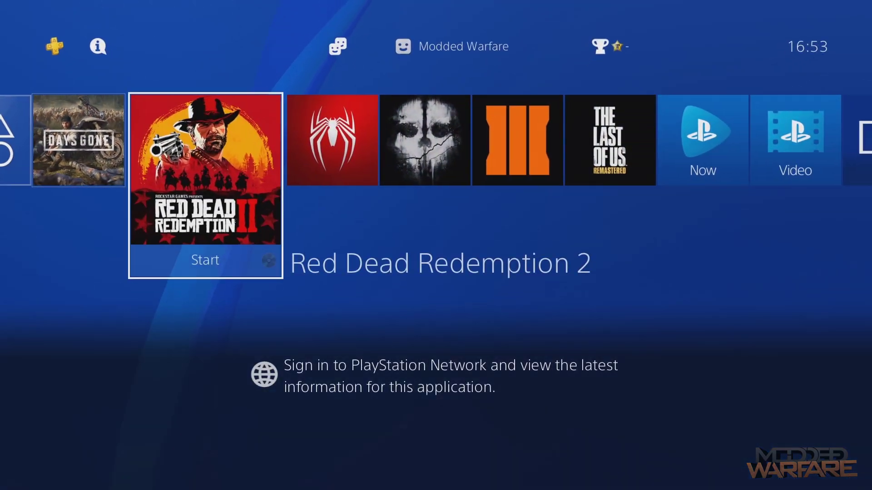
Switch to the PlayStation 4 home screen and open its Settings.
key(Right)
key(Right)
key(Right)
key(Right)
key(Right)
key(Right)
key(Right)
key(Right)
key(Right)
key(Right)
key(Right)
key(Right)
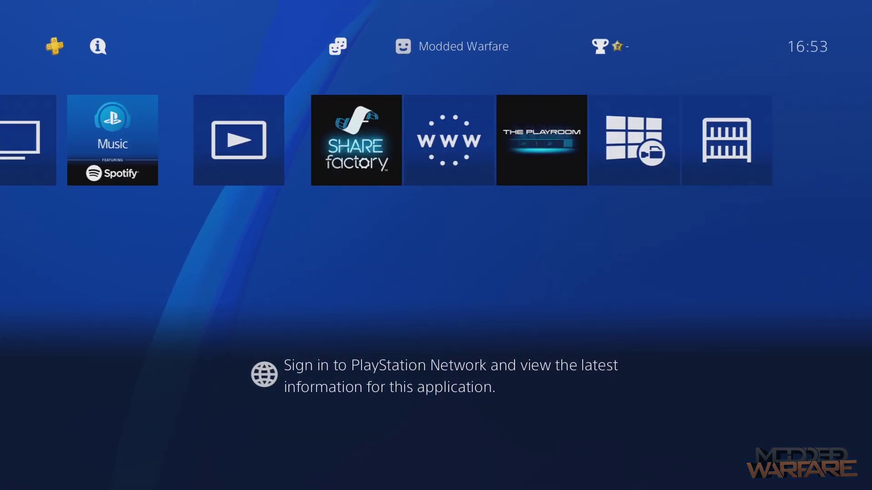
key(Up)
key(Right)
key(Right)
key(Right)
key(Right)
key(Right)
key(Right)
key(Right)
key(Right)
key(Left)
key(Return)
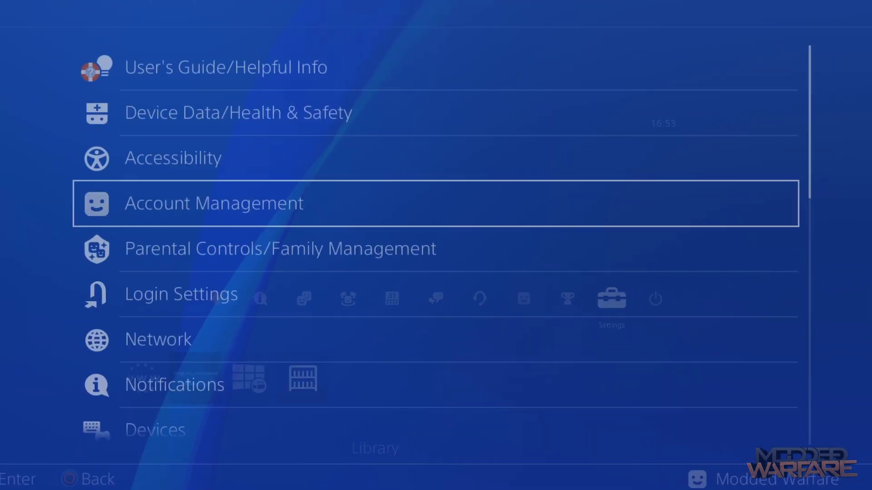
Open Set Up Internet Connection in the console's Network settings.
key(Down)
key(Down)
key(Down)
key(Down)
key(Down)
key(Up)
key(Up)
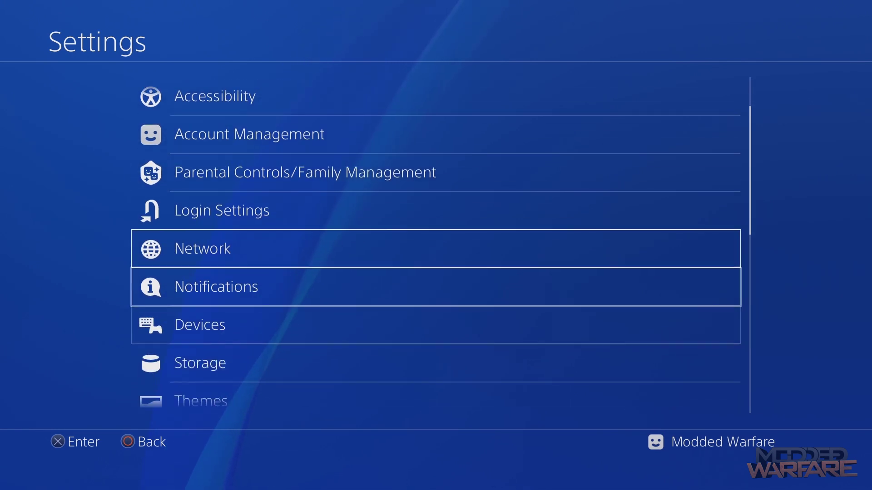
key(Return)
key(Down)
key(Return)
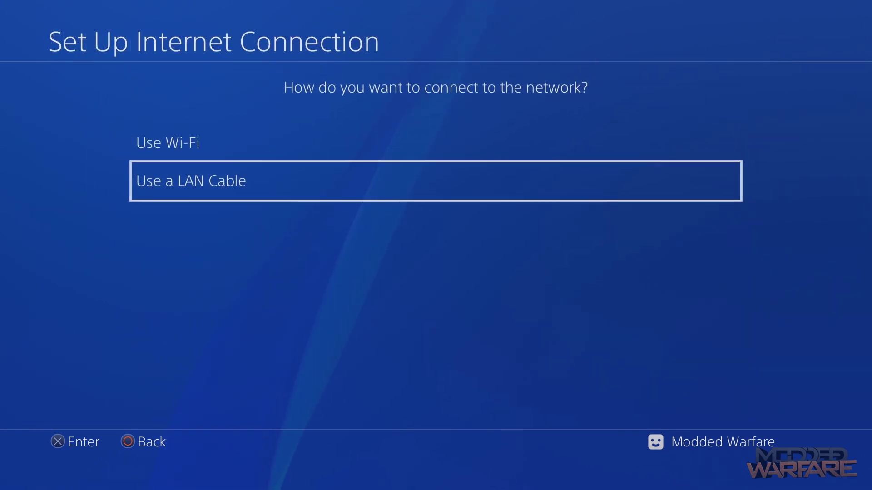
View the setup choices for using a LAN cable, then back out of Settings to the home screen.
key(Return)
key(Escape)
key(Return)
key(Escape)
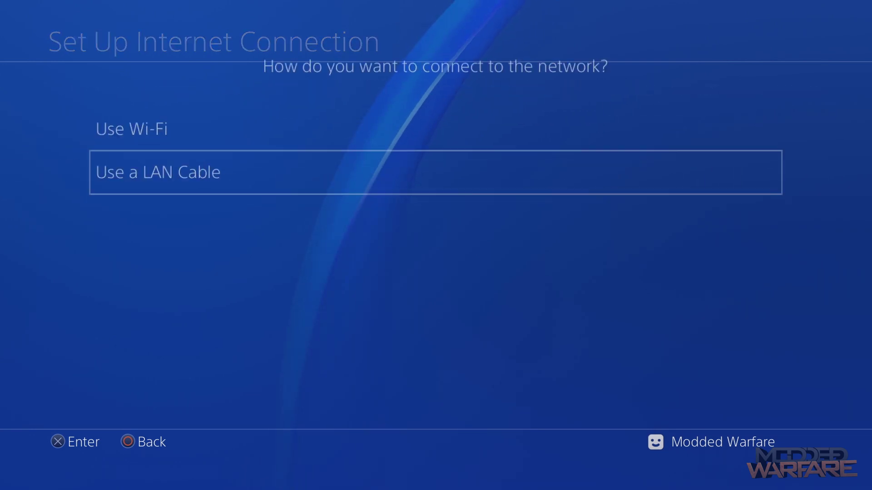
key(Escape)
key(Escape)
key(Escape)
key(Down)
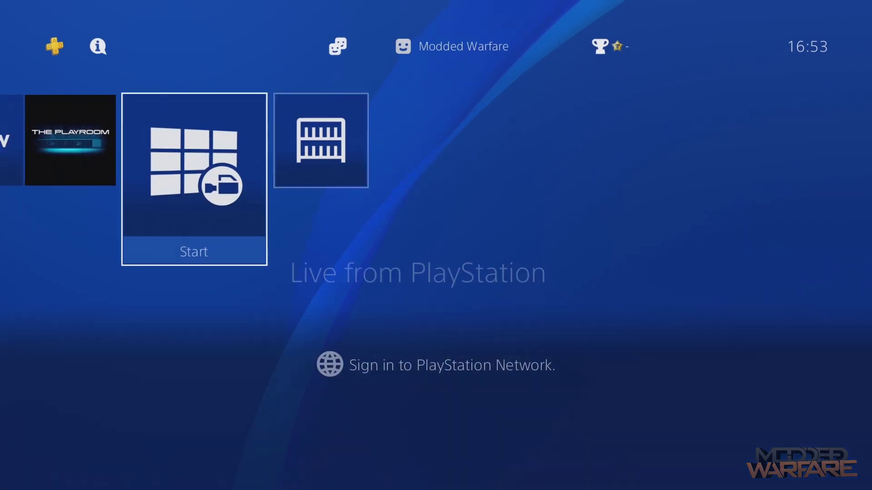
Browse the installed games and apps on the home screen from the Library end back to What's New.
key(Right)
key(Up)
key(Down)
key(Left)
key(Left)
key(Left)
key(Left)
key(Left)
key(Left)
key(Left)
key(Left)
key(Left)
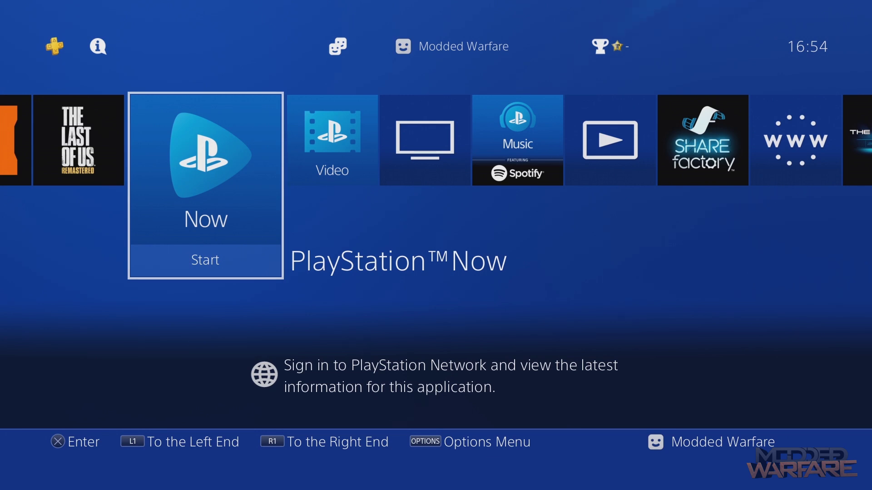
key(Left)
key(Left)
key(Left)
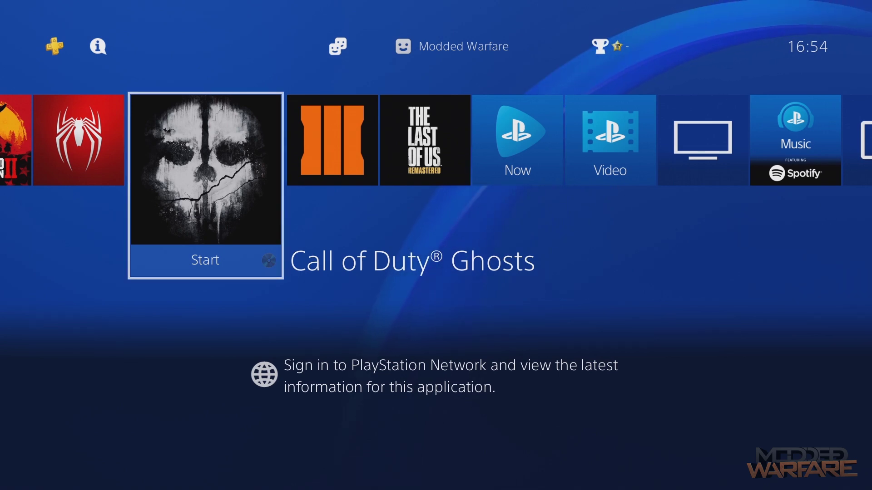
key(Left)
key(Left)
key(Left)
key(Left)
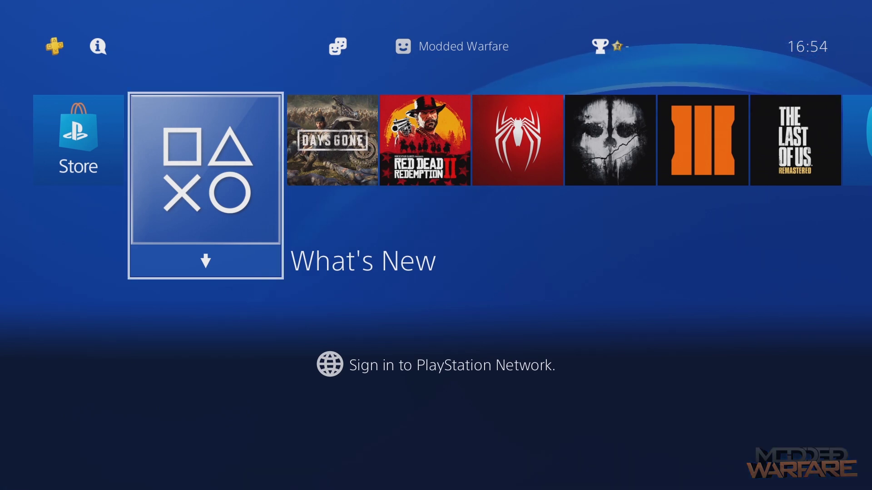
Open the console's Notifications, examine the Downloads entry, and return to the home screen.
key(Up)
key(Left)
key(Left)
key(Left)
key(Left)
key(Left)
key(Left)
key(Left)
key(Left)
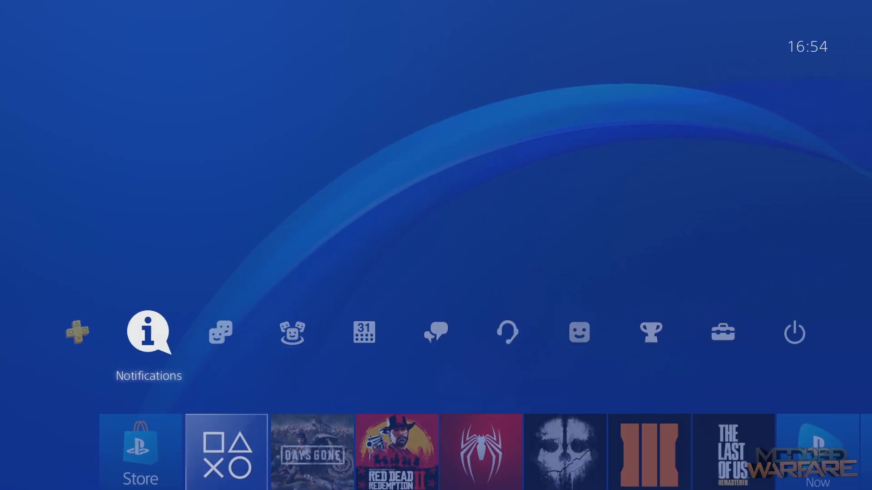
key(Return)
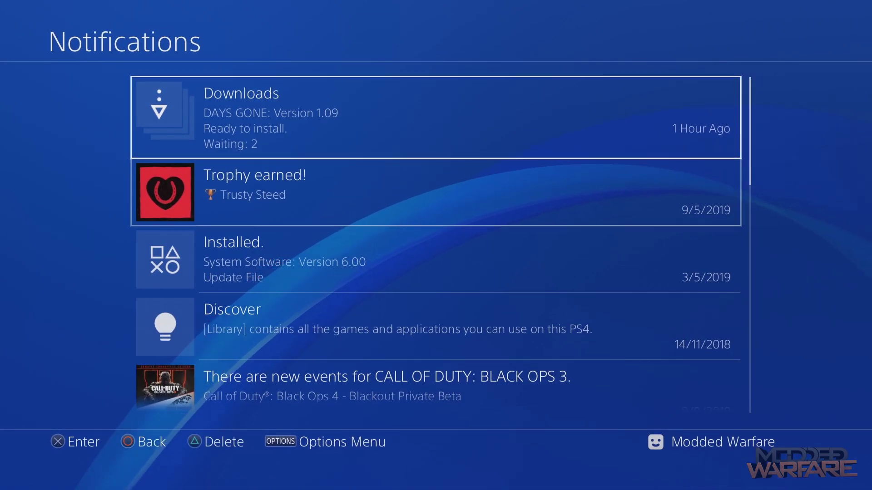
key(Down)
key(Up)
key(Down)
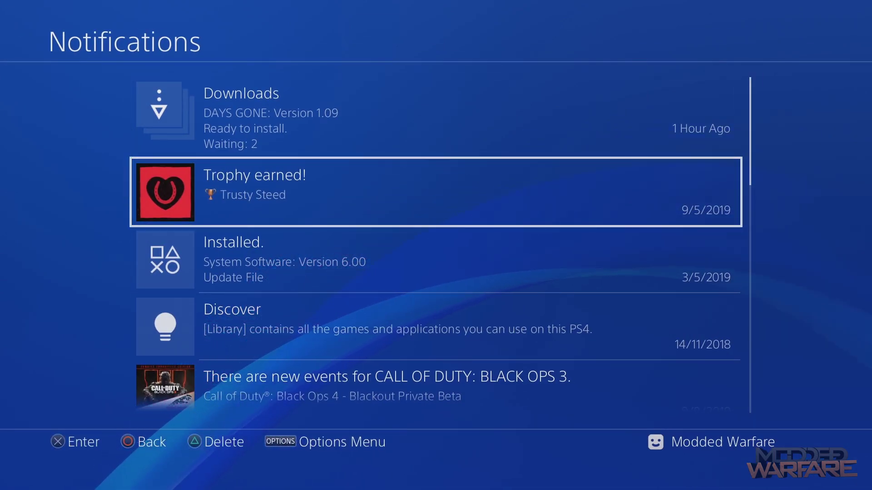
key(Up)
key(Escape)
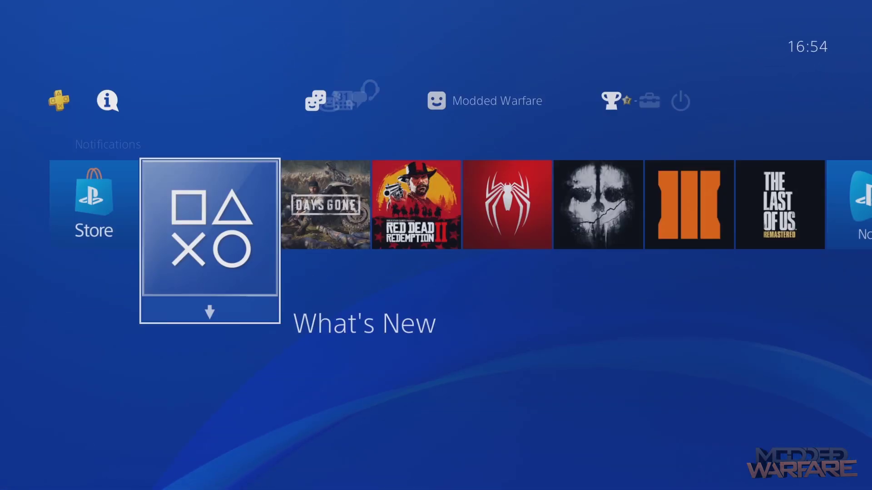
key(Right)
key(Down)
key(Up)
key(Left)
key(Right)
key(Down)
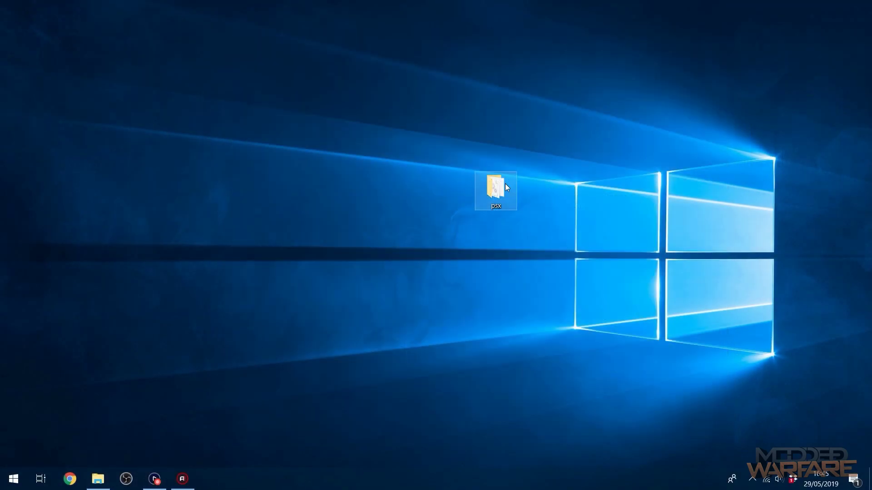
Switch to the Windows PC, launch PSXDownloadHelper.exe from the desktop's psx folder, and start its service.
double_click(505, 183)
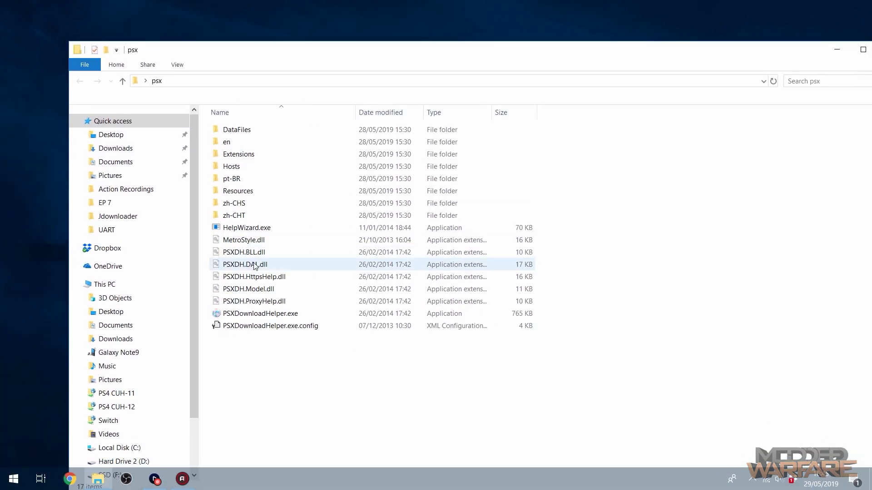
double_click(261, 313)
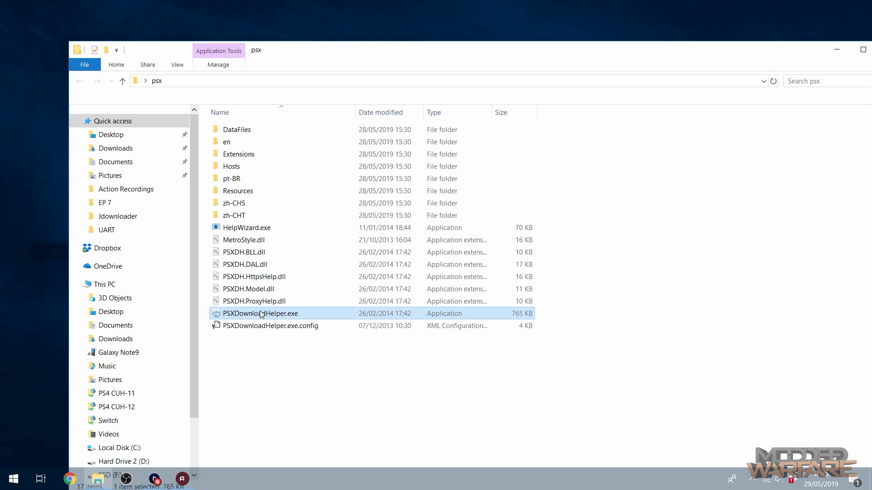
click(840, 53)
drag(209, 52, 423, 136)
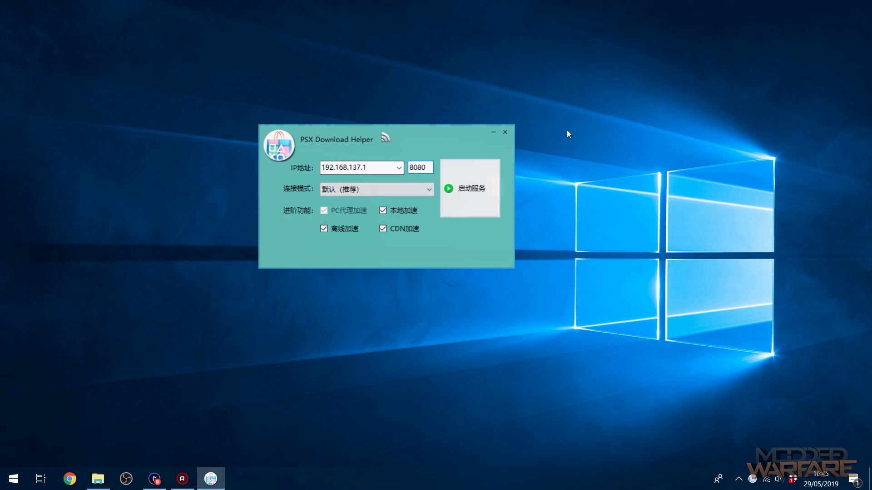
click(464, 189)
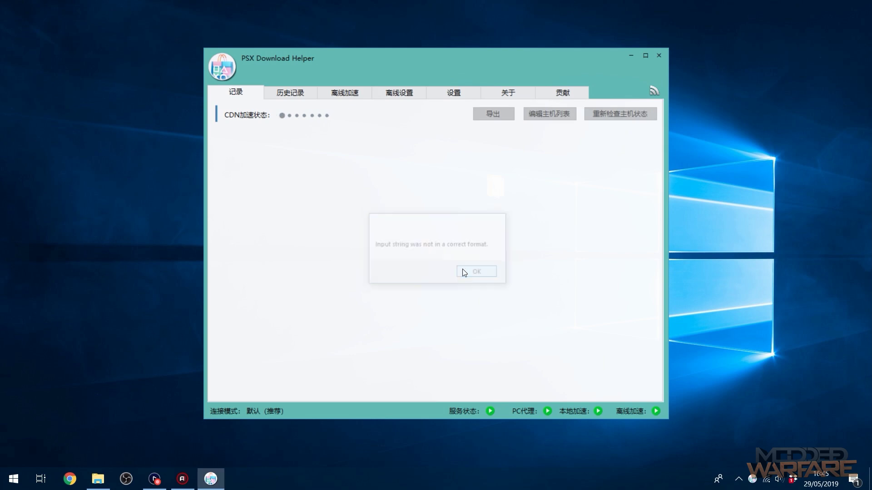
click(478, 272)
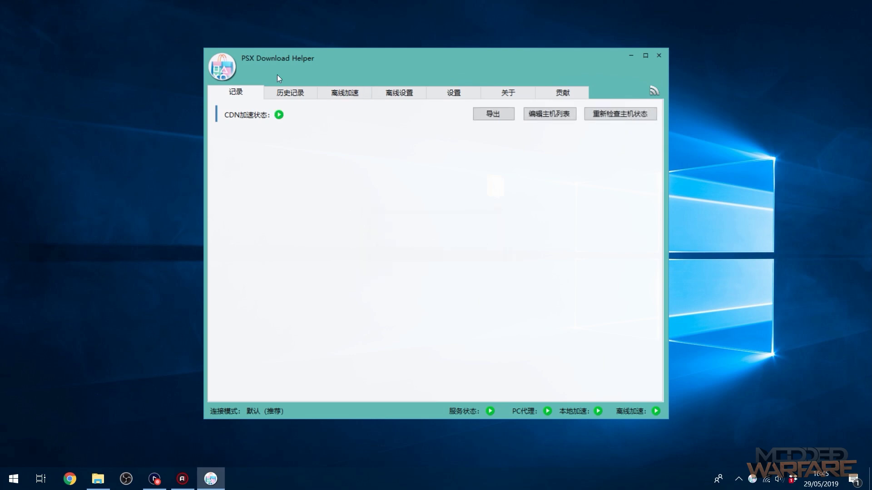
Change the PSX Download Helper language to English and close the program so it can be restarted.
click(447, 94)
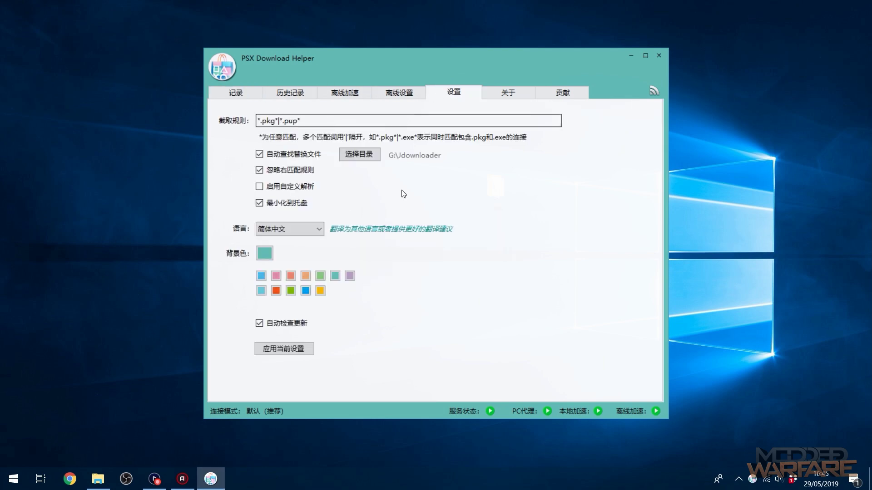
click(303, 231)
click(289, 269)
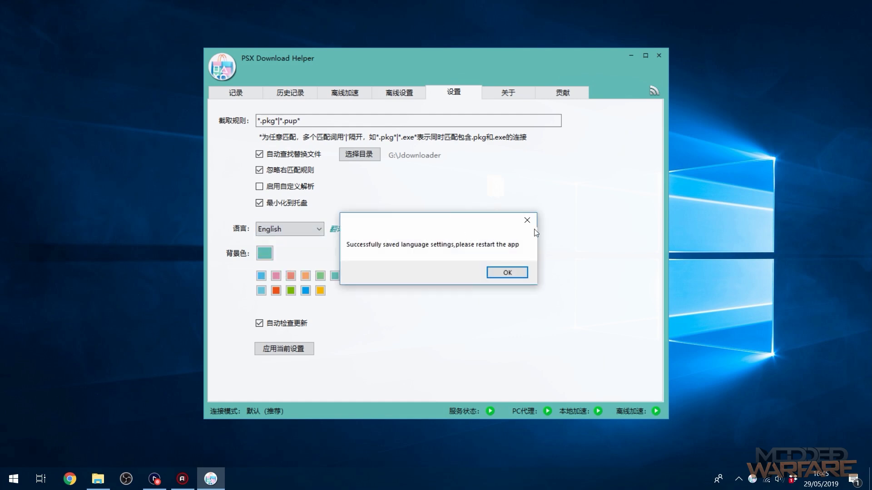
click(512, 271)
click(659, 55)
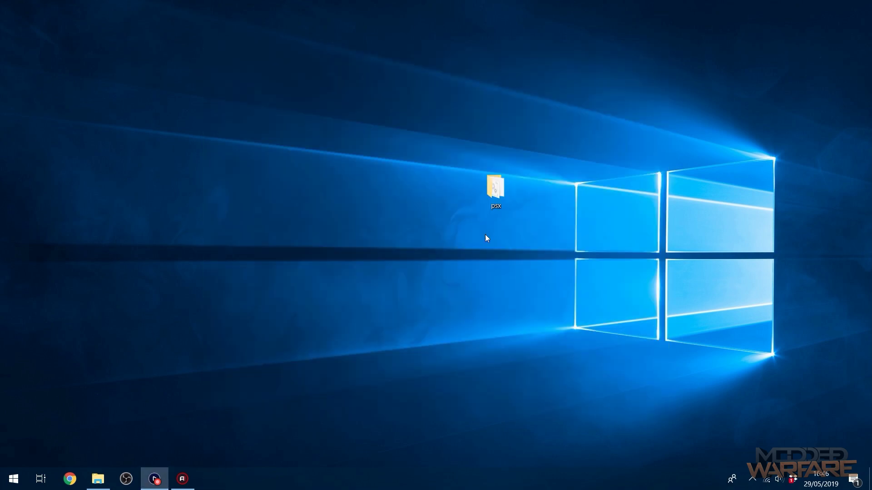
Relaunch PSXDownloadHelper.exe from the psx folder and start its service on IP 192.168.137.1 with port 8080.
double_click(496, 188)
double_click(260, 314)
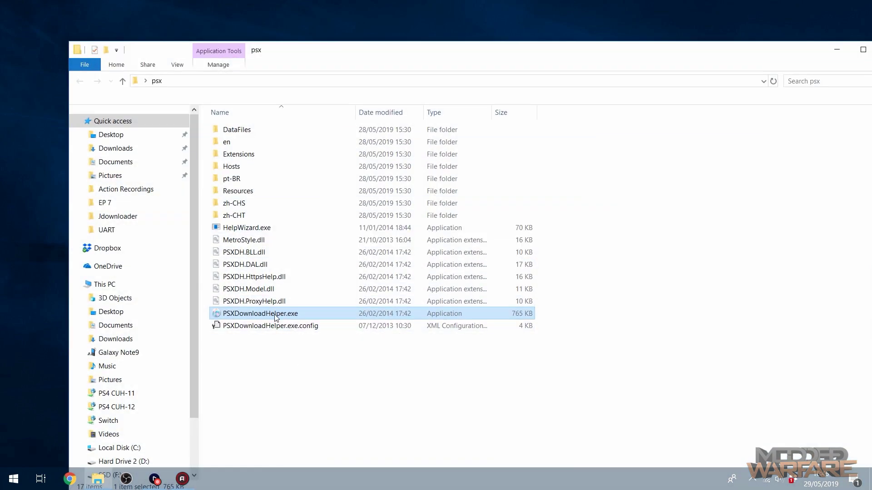
click(837, 49)
drag(211, 82, 427, 158)
click(390, 190)
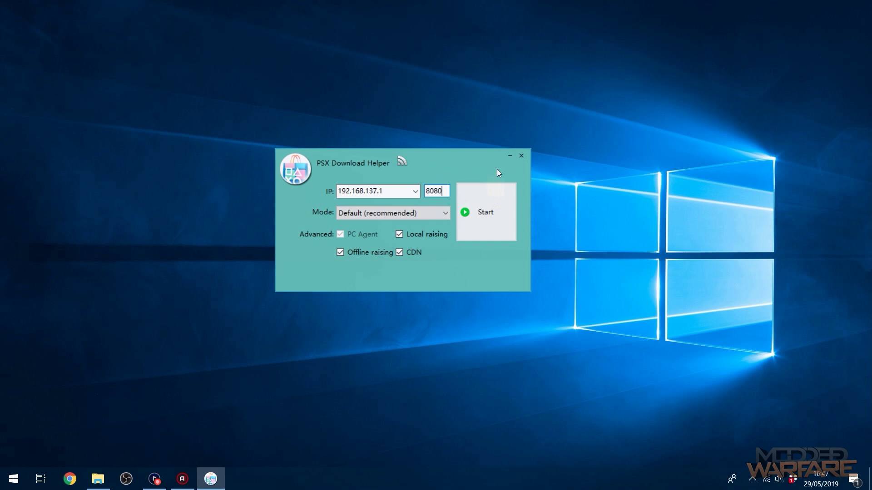
click(474, 216)
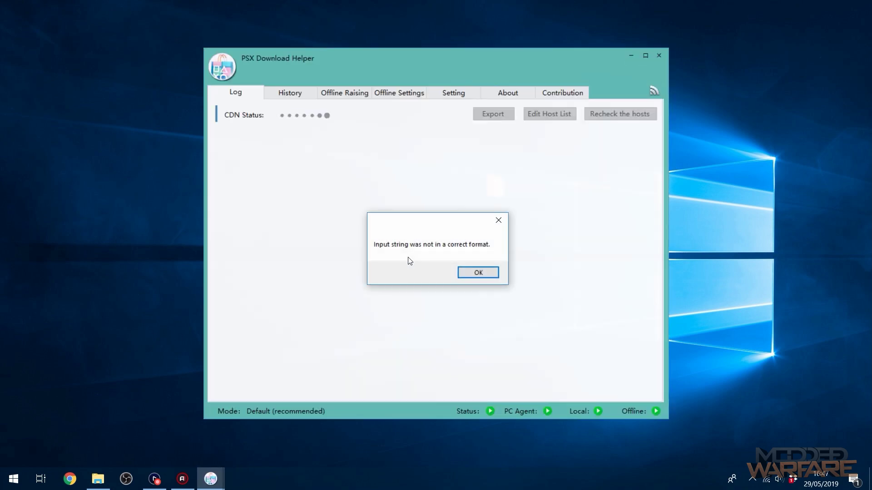
click(463, 274)
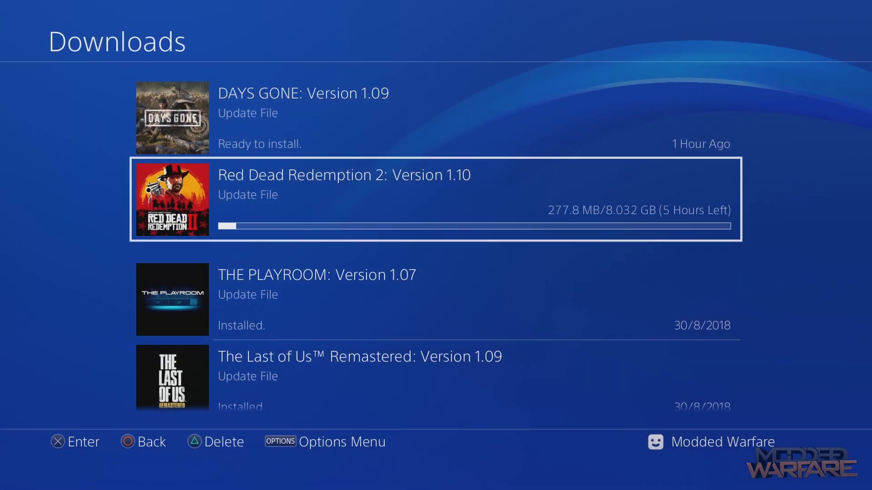
Pause the Red Dead Redemption 2 Version 1.10 update in the PlayStation 4 Downloads list.
key(Menu)
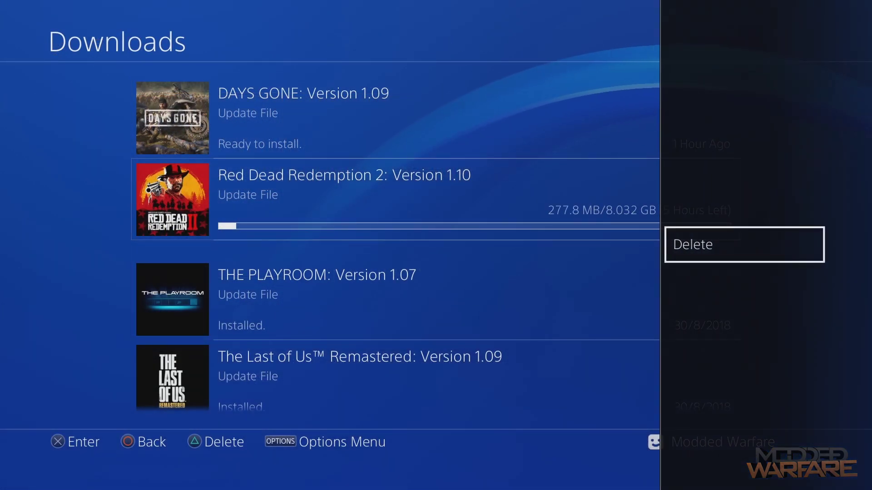
key(Escape)
key(Return)
key(Return)
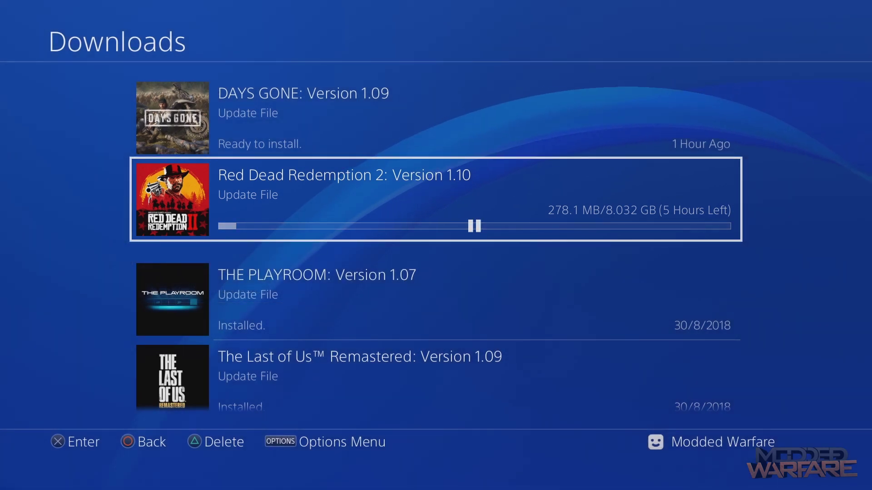
key(Down)
key(Up)
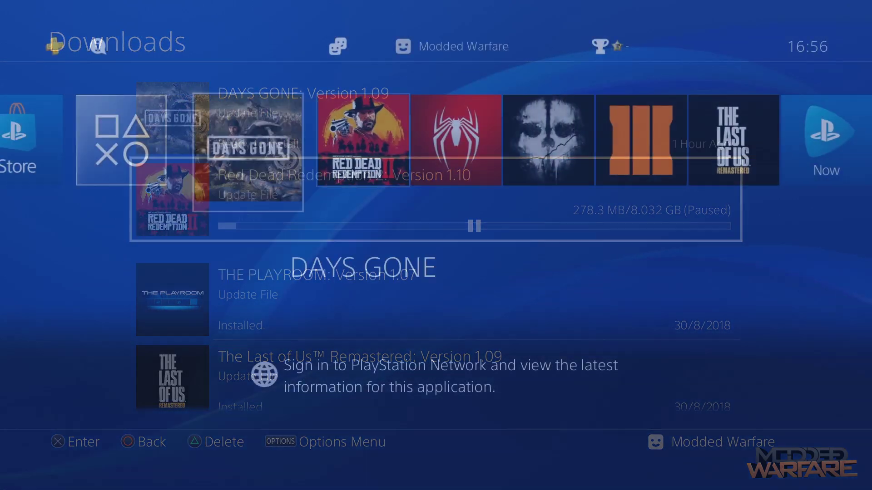
Open the PlayStation 4's Settings from the home screen.
key(Right)
key(Right)
key(Right)
key(Right)
key(Right)
key(Right)
key(Right)
key(Right)
key(Right)
key(Right)
key(Right)
key(Right)
key(Right)
key(Right)
key(Right)
key(Up)
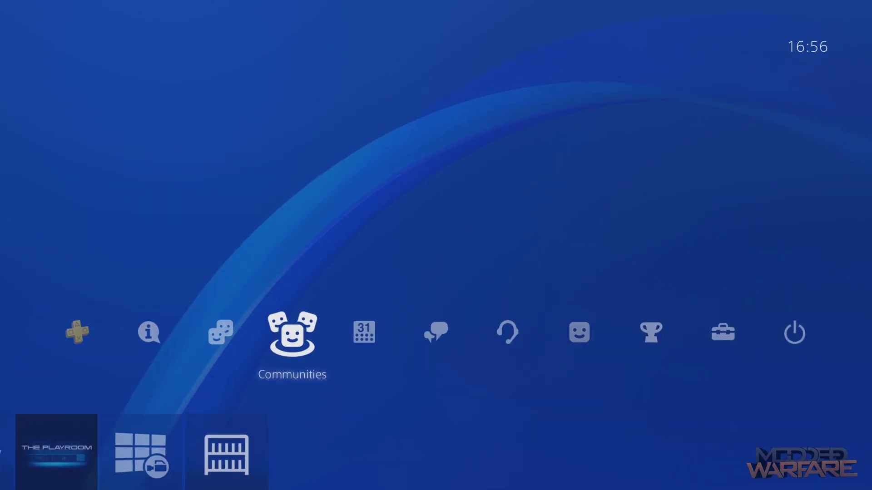
key(Right)
key(Right)
key(Right)
key(Right)
key(Right)
key(Right)
key(Return)
Start Set Up Internet Connection in the Network settings.
key(Down)
key(Down)
key(Down)
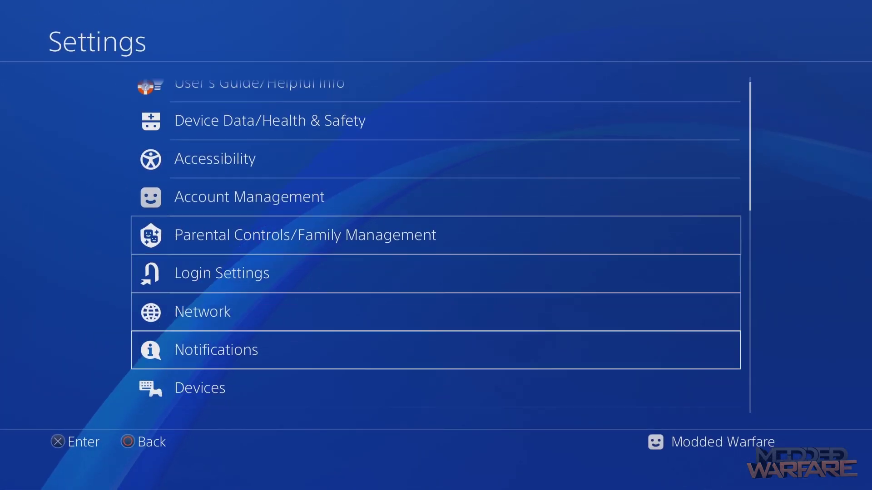
key(Up)
key(Down)
key(Return)
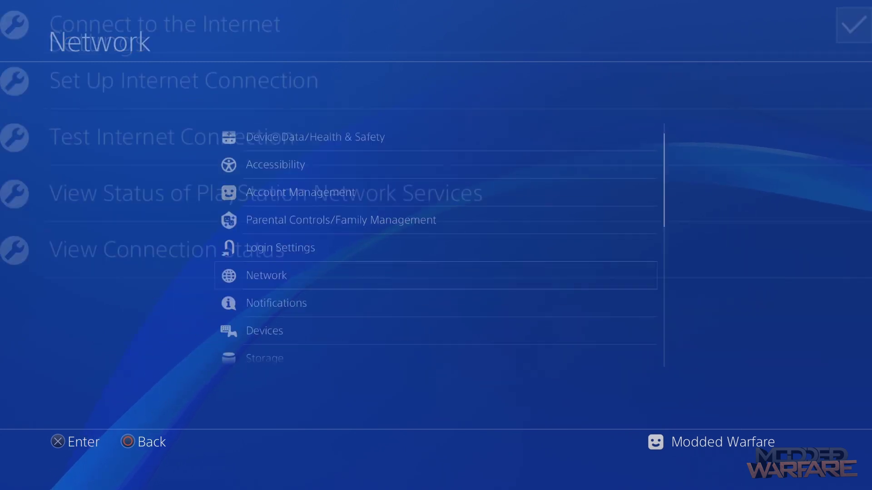
key(Down)
key(Return)
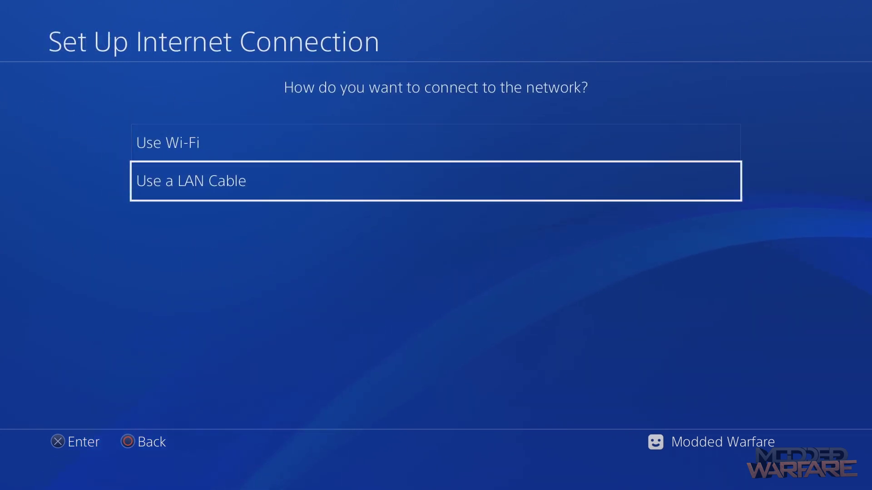
Configure a LAN cable connection with automatic IP address settings, DHCP host name set to Do Not Specify, and automatic MTU settings.
key(Return)
key(Down)
key(Return)
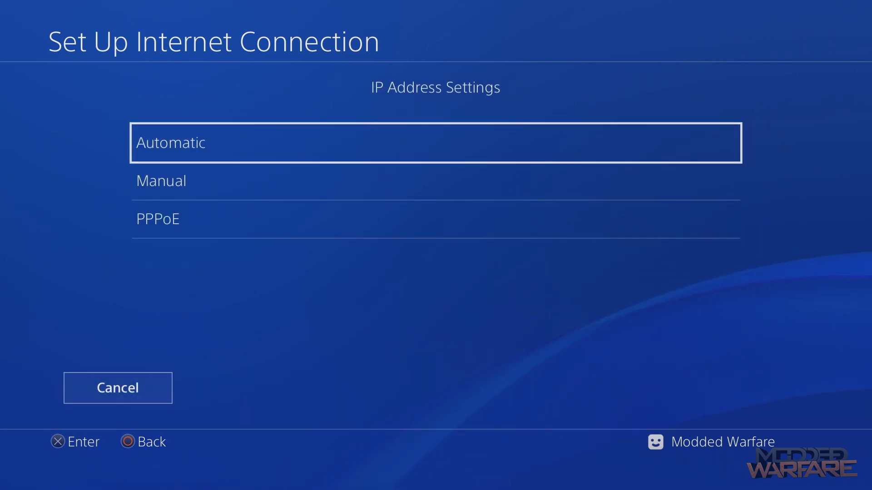
key(Return)
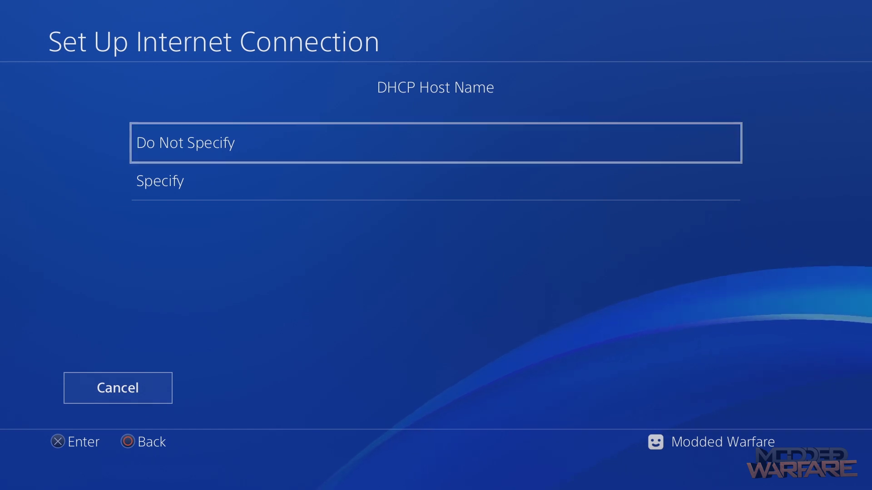
key(Return)
key(Return)
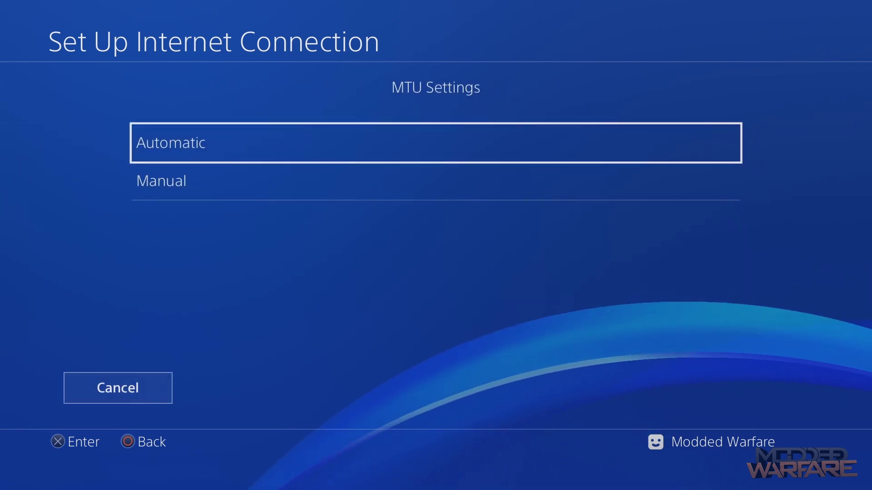
key(Return)
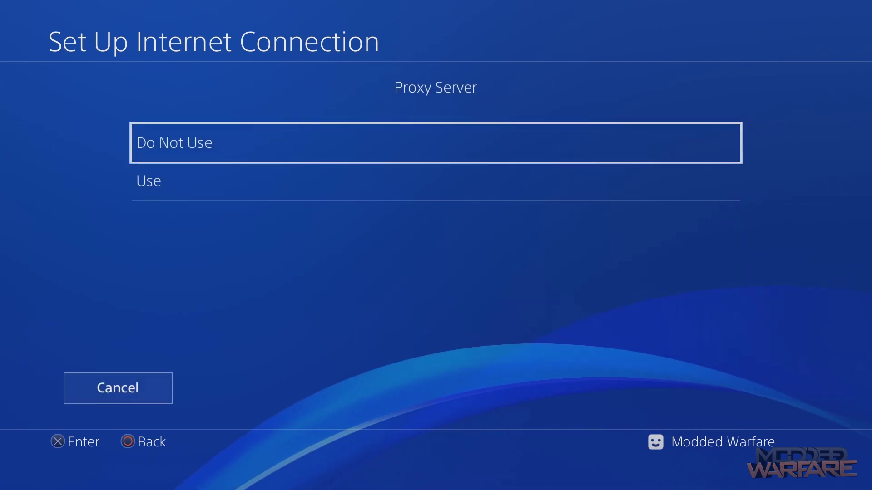
Set the connection's Proxy Server option to Use.
key(Down)
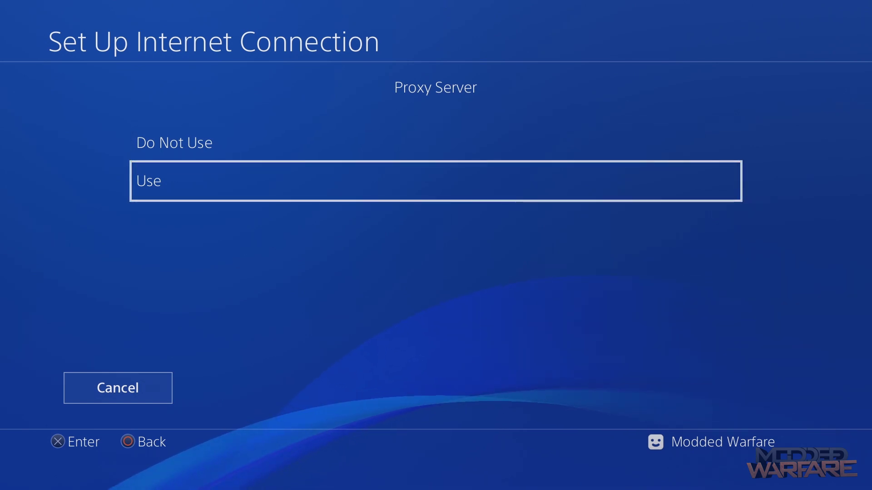
key(Up)
key(Down)
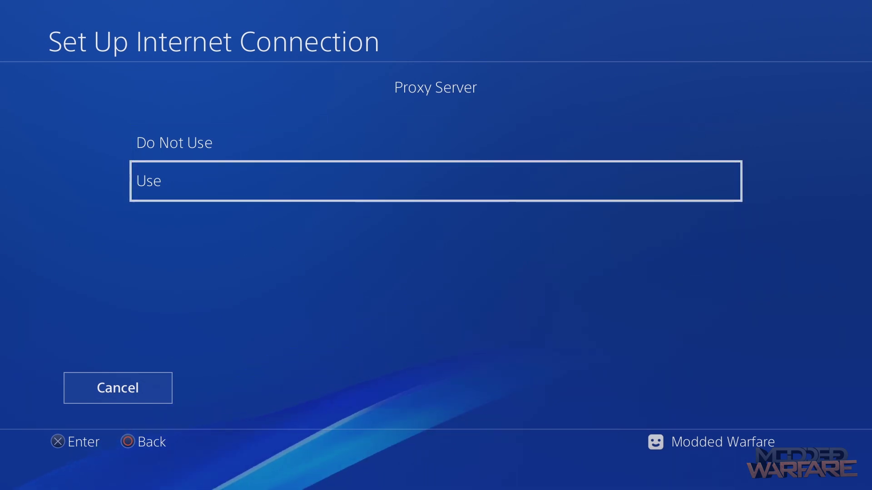
key(Return)
Set the proxy server address to 192.168.137.1 for the internet connection.
key(Return)
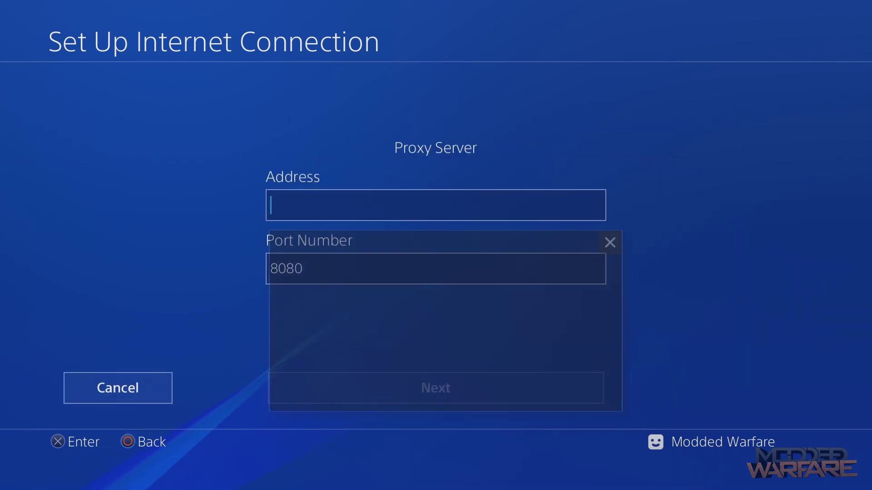
key(Down)
key(Left)
key(Left)
key(Left)
key(Left)
key(Up)
key(Up)
key(Up)
key(Return)
key(Right)
key(Right)
key(Right)
key(Right)
key(Right)
key(Right)
key(Right)
key(Right)
key(Return)
key(Left)
key(Left)
key(Left)
key(Left)
key(Left)
key(Left)
key(Left)
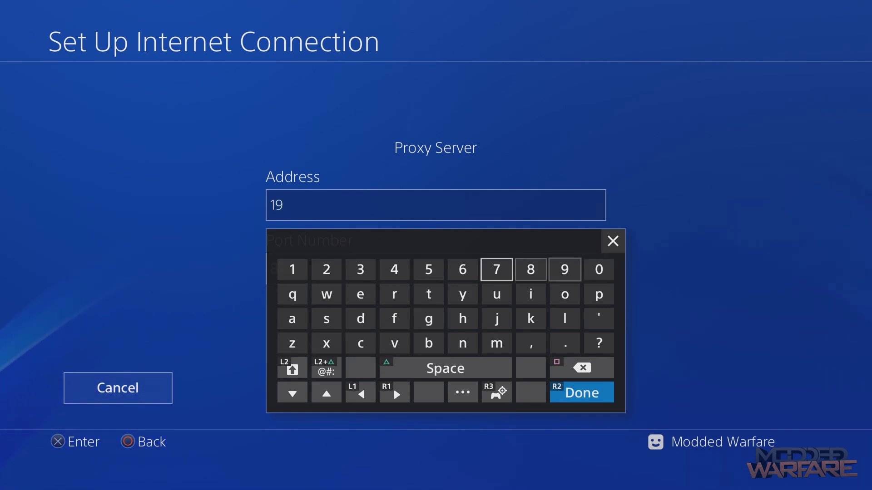
key(Return)
key(Down)
key(Right)
key(Right)
key(Right)
key(Right)
key(Right)
key(Right)
key(Right)
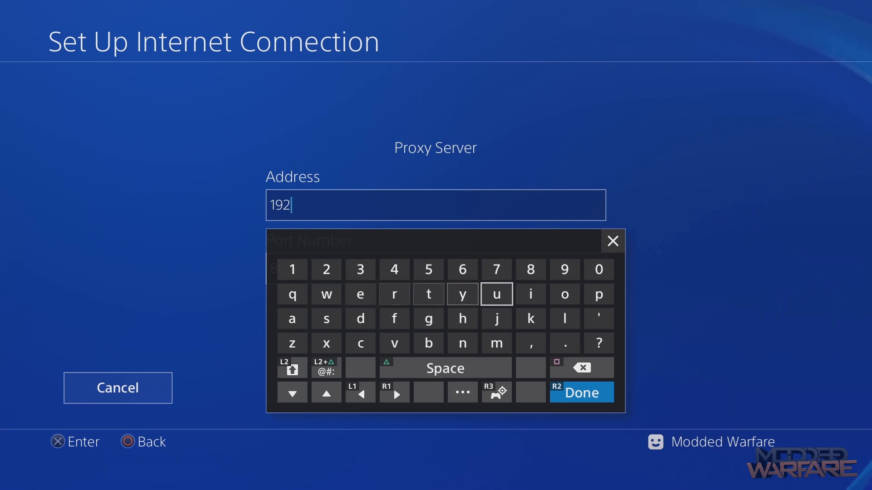
key(Down)
key(Down)
key(Return)
key(Up)
key(Up)
key(Left)
key(Left)
key(Left)
key(Left)
key(Left)
key(Left)
key(Left)
key(Left)
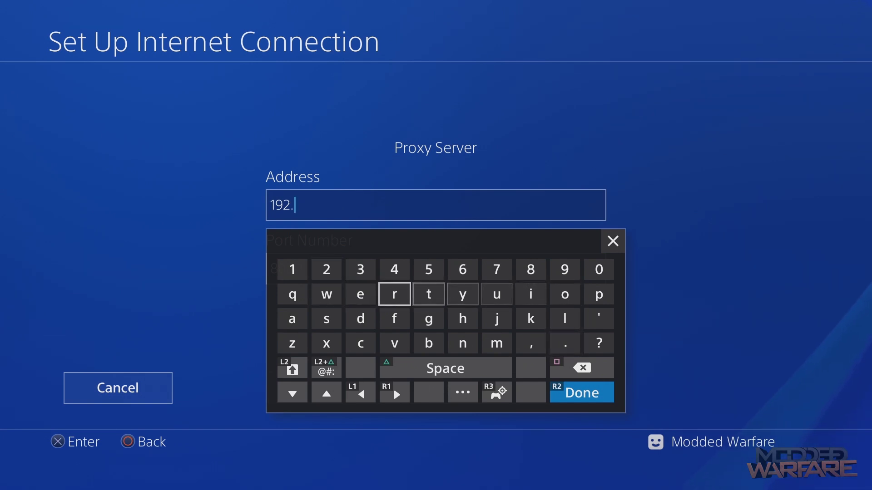
key(Up)
key(Return)
key(Right)
key(Right)
key(Right)
key(Right)
key(Right)
key(Return)
key(Right)
key(Right)
key(Return)
key(Down)
key(Down)
key(Down)
key(Right)
key(Return)
key(Left)
key(Left)
key(Left)
key(Left)
key(Left)
key(Left)
key(Left)
key(Left)
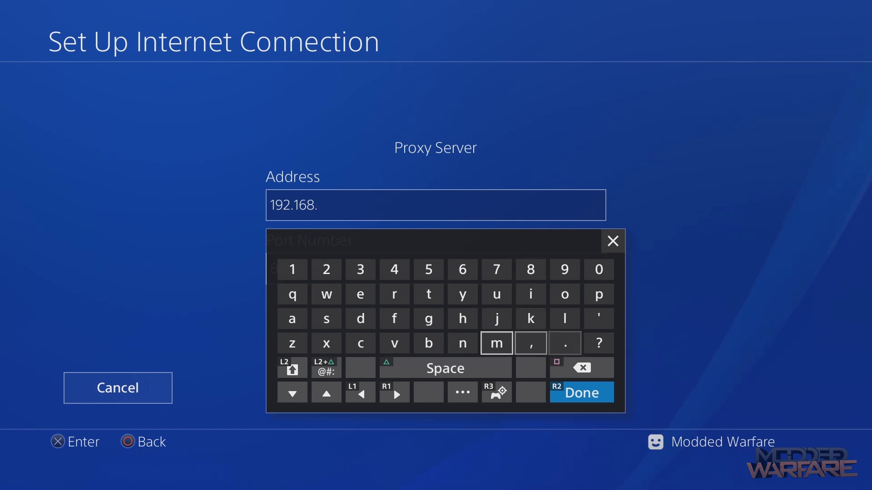
key(Up)
key(Up)
key(Up)
key(Return)
key(Right)
key(Right)
key(Return)
key(Right)
key(Right)
key(Right)
key(Right)
key(Return)
key(Down)
key(Down)
key(Down)
key(Right)
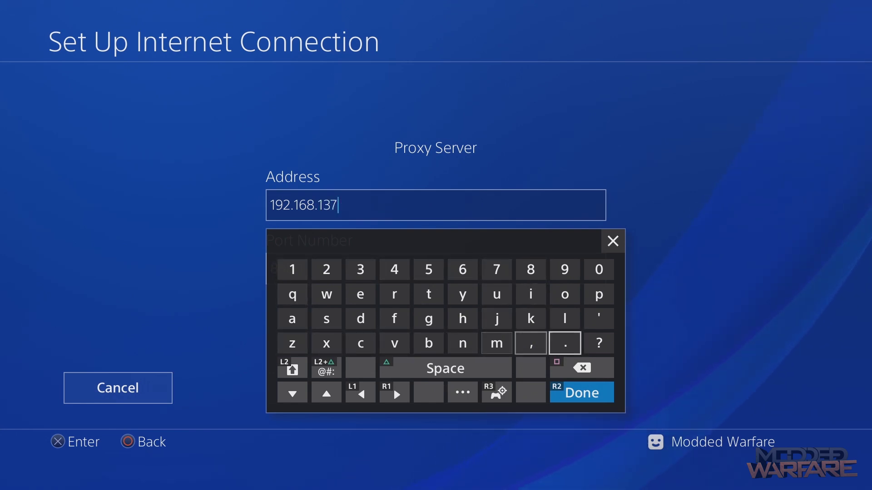
key(Right)
key(Return)
key(Left)
key(Left)
key(Left)
key(Left)
key(Left)
key(Left)
key(Left)
key(Left)
key(Right)
key(Up)
key(Up)
key(Up)
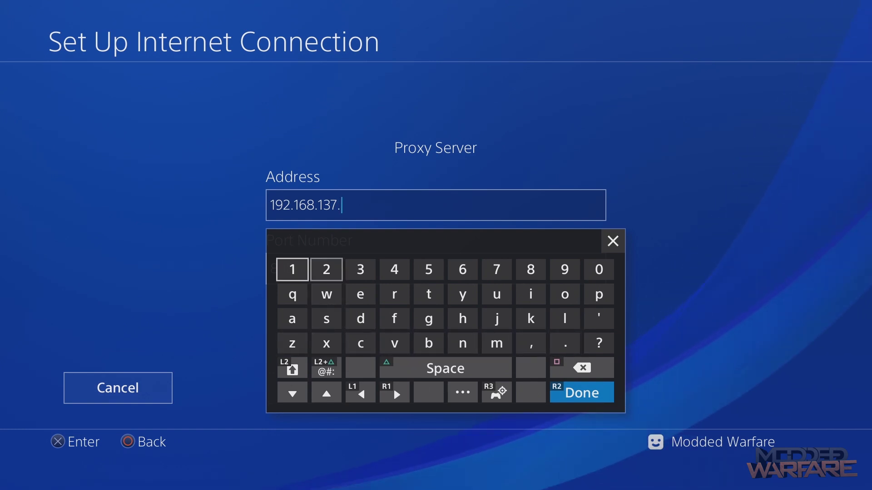
key(Left)
key(Return)
key(Right)
key(Right)
key(Right)
key(Right)
key(Right)
key(Right)
key(Right)
key(Down)
key(Down)
key(Down)
key(Down)
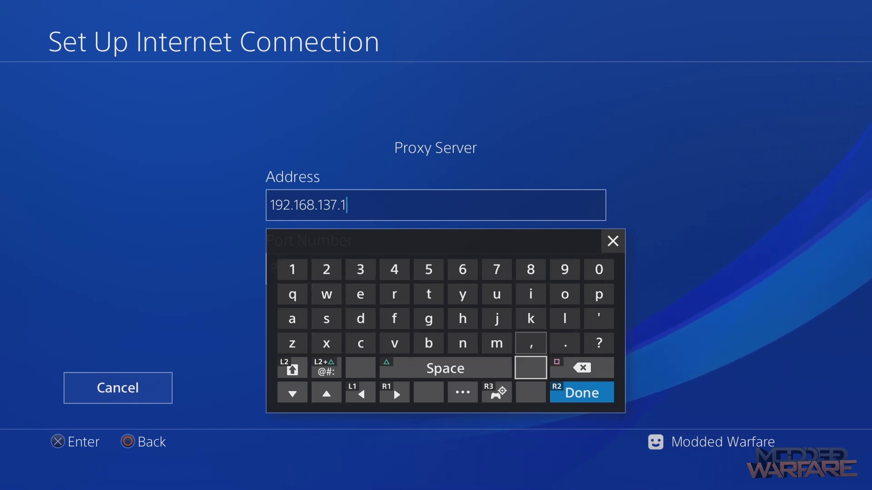
key(Down)
key(Right)
key(Return)
Keep the proxy port number at 8080 and save the internet connection settings.
key(Down)
key(Up)
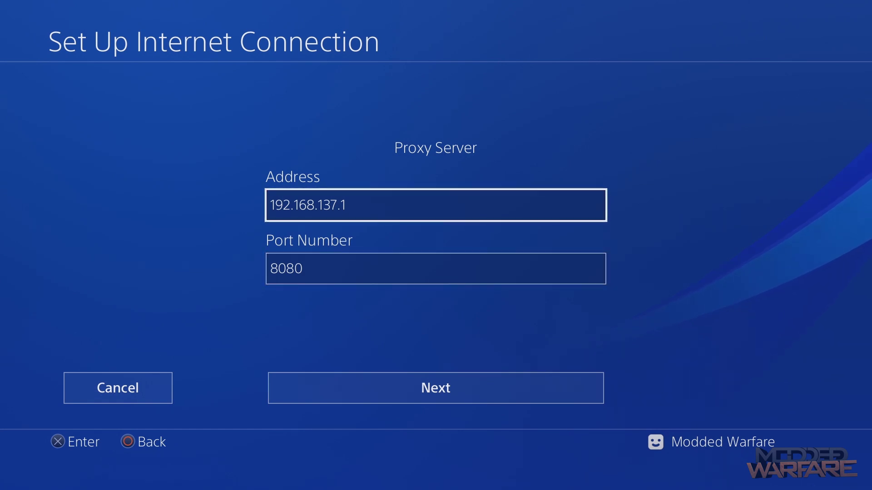
key(Down)
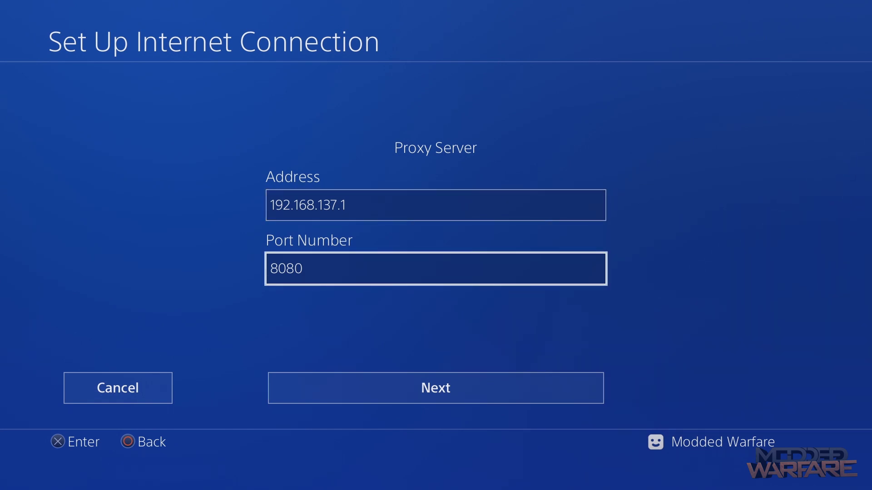
key(Down)
key(Return)
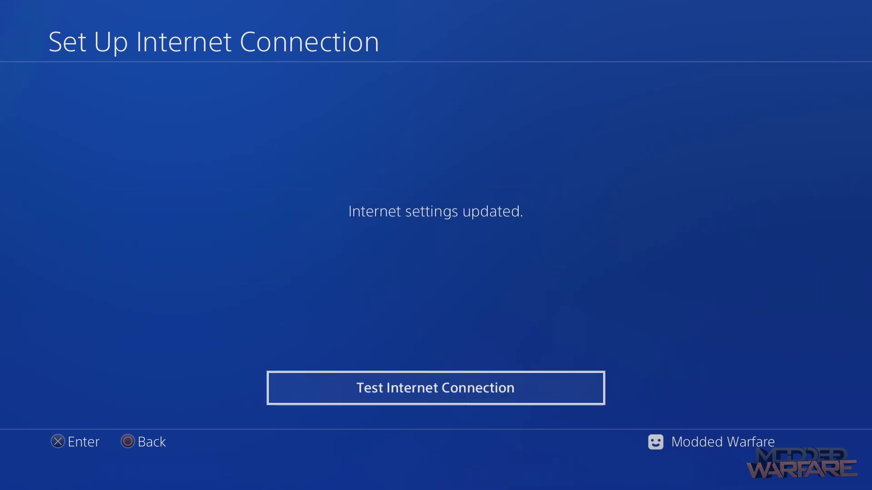
Skip the internet connection test and review the PlayStation 4's connection status, including its IP address, proxy server and NAT type.
key(Escape)
key(Down)
key(Down)
key(Down)
key(Return)
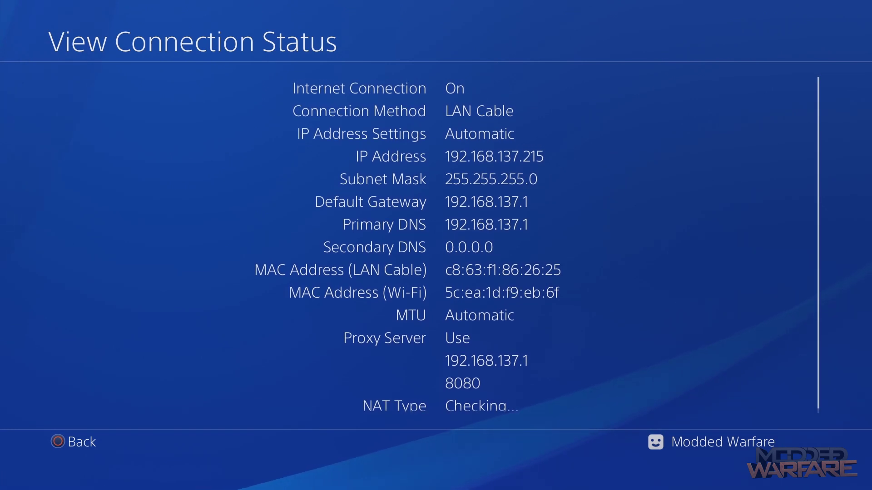
key(Down)
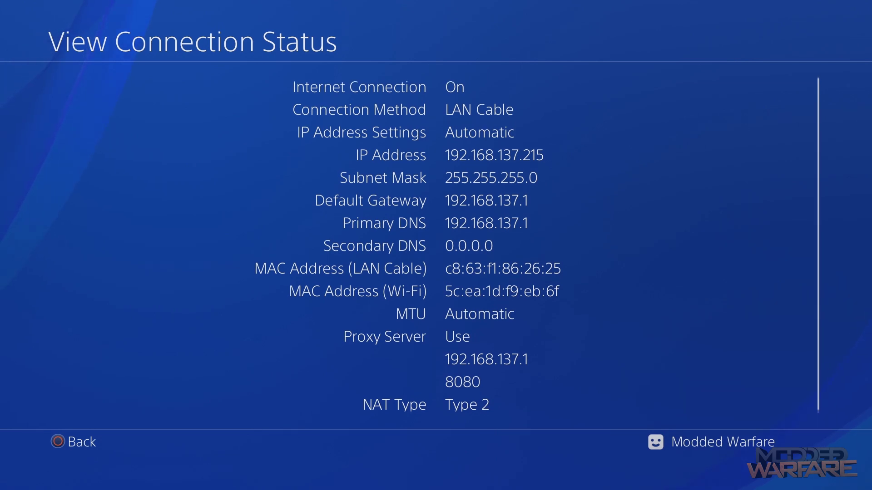
key(Escape)
key(Escape)
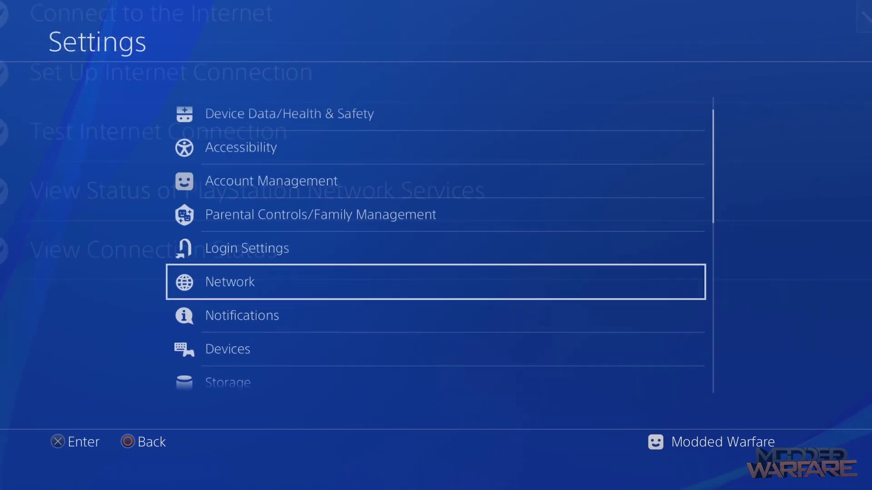
Return to the PlayStation 4 home screen and open Notifications.
key(Escape)
key(Down)
key(Right)
key(Left)
key(Left)
key(Left)
key(Left)
key(Left)
key(Left)
key(Left)
key(Left)
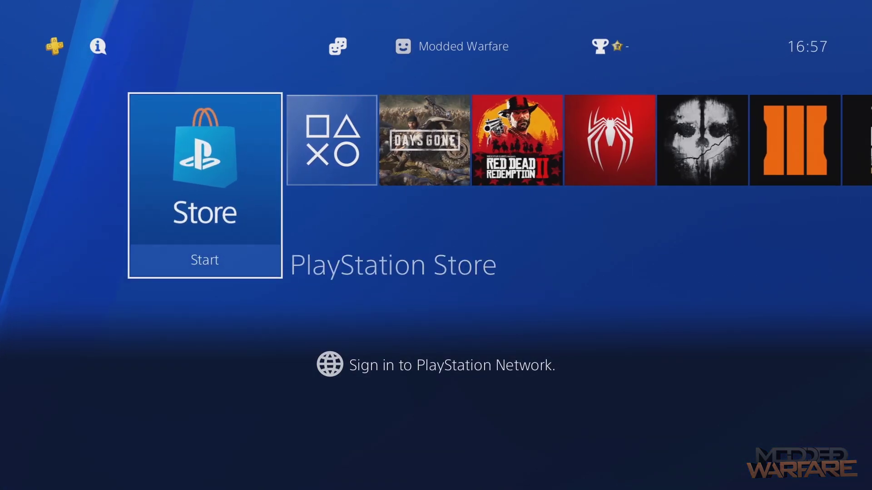
key(Up)
key(Down)
key(Up)
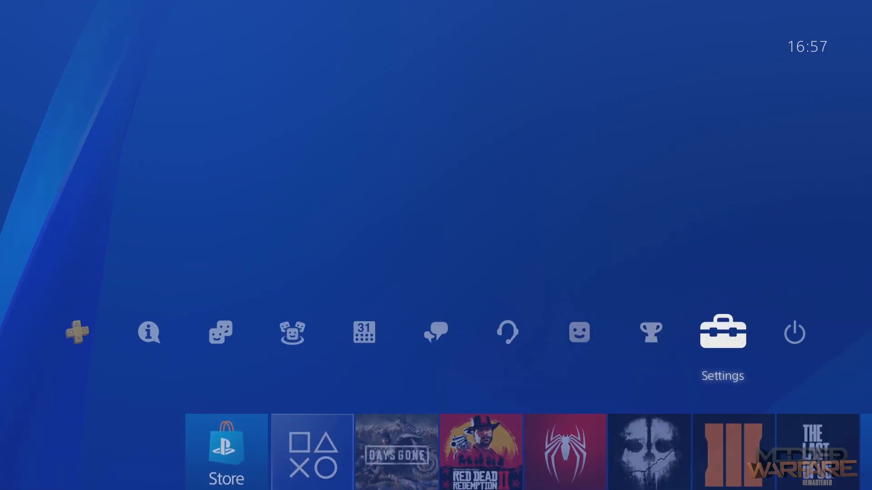
key(Left)
key(Left)
key(Left)
key(Left)
key(Left)
key(Left)
key(Left)
key(Left)
key(Left)
key(Right)
key(Return)
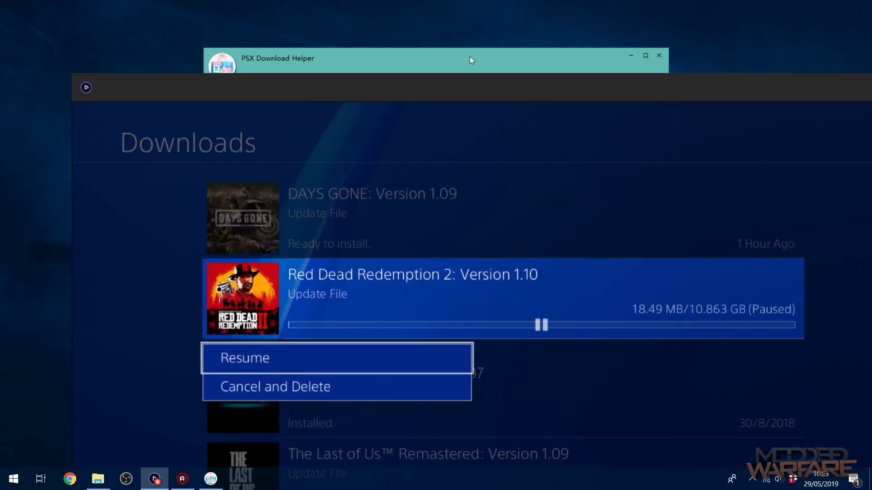
Move the PSX Download Helper window clear of the Downloads list and resume the Red Dead Redemption 2: Version 1.10 update download.
drag(469, 59, 679, 59)
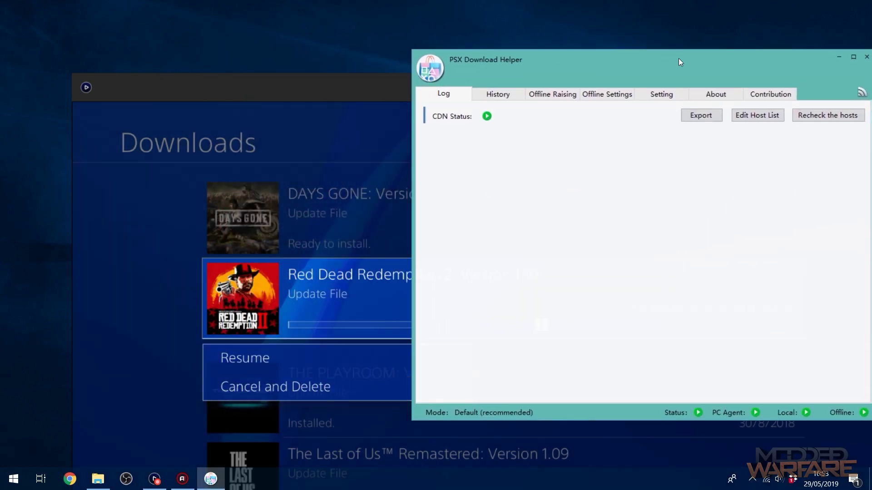
key(Return)
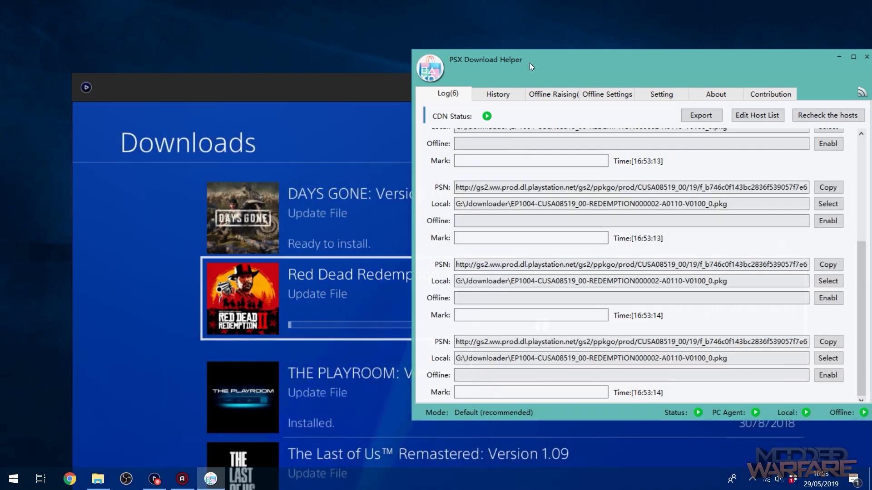
Hide the PlayStation 4 capture window and reposition the PSX Download Helper window with its first log entries in view.
click(438, 92)
drag(438, 93, 399, 488)
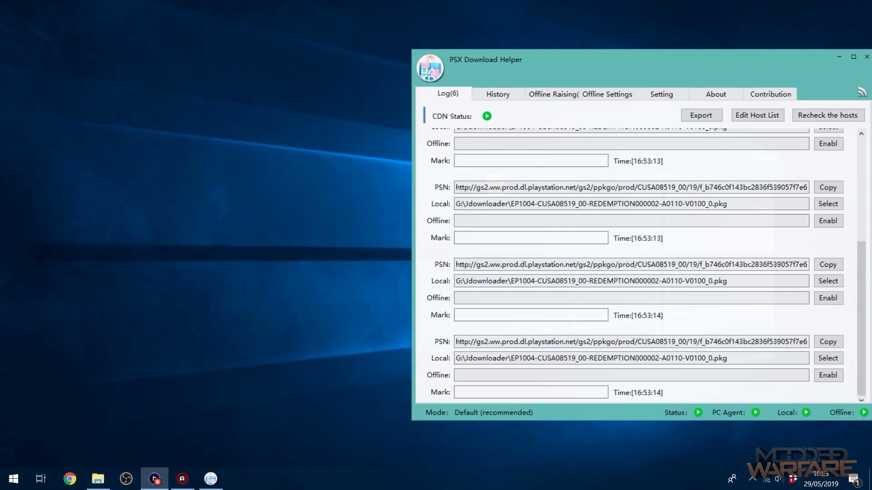
scroll(691, 268, up, 3)
drag(661, 56, 383, 81)
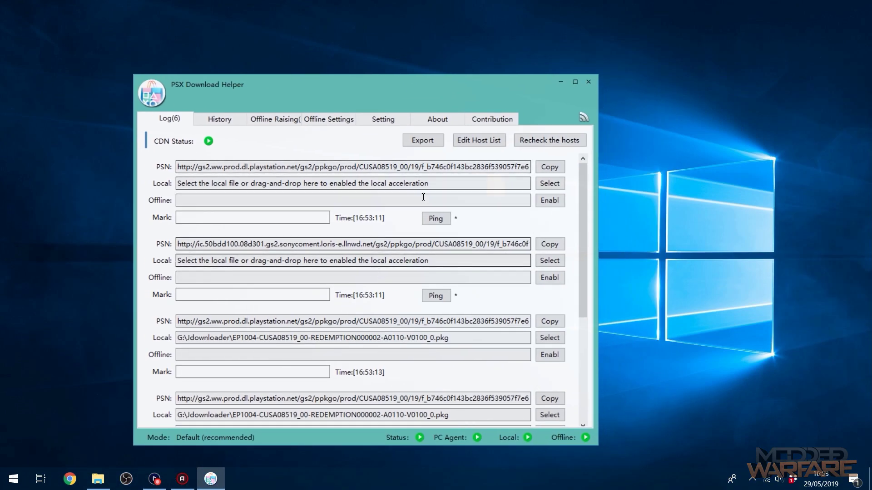
drag(411, 109, 423, 105)
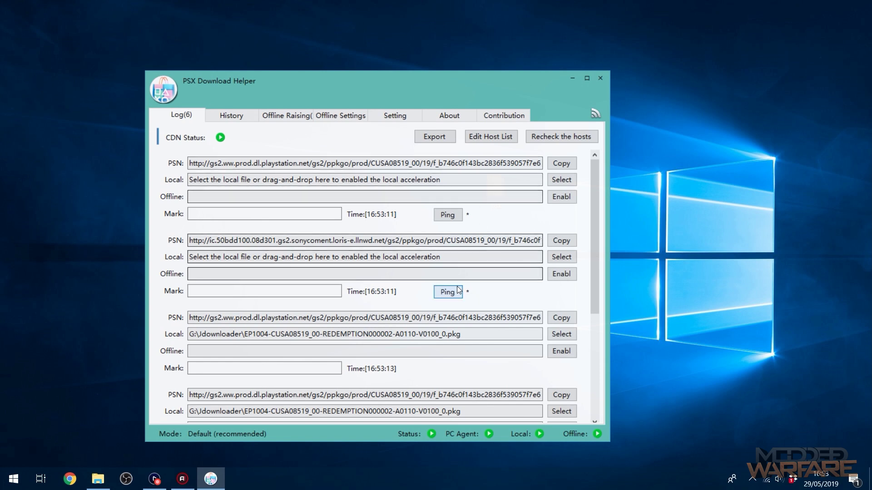
Compare the package names behind the first and third log entries and copy the third entry's PSN link, ending in V0100_0.pkg.
double_click(285, 163)
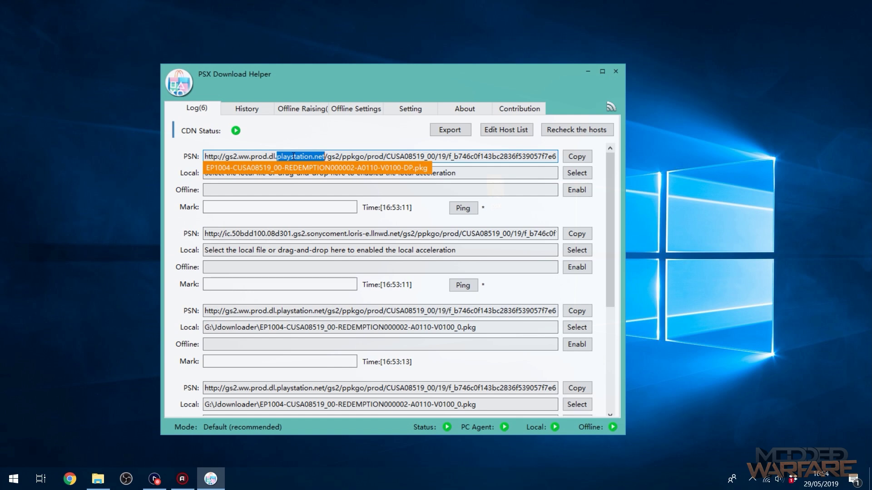
drag(294, 157, 306, 307)
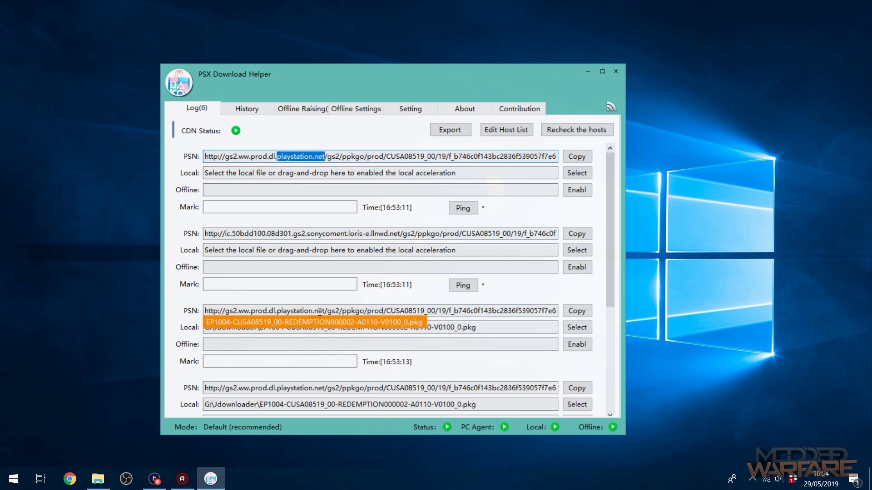
click(314, 312)
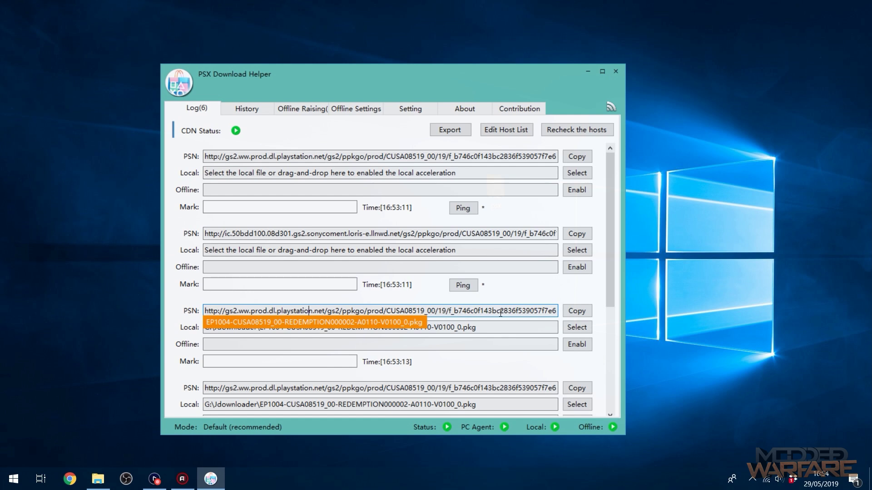
click(586, 312)
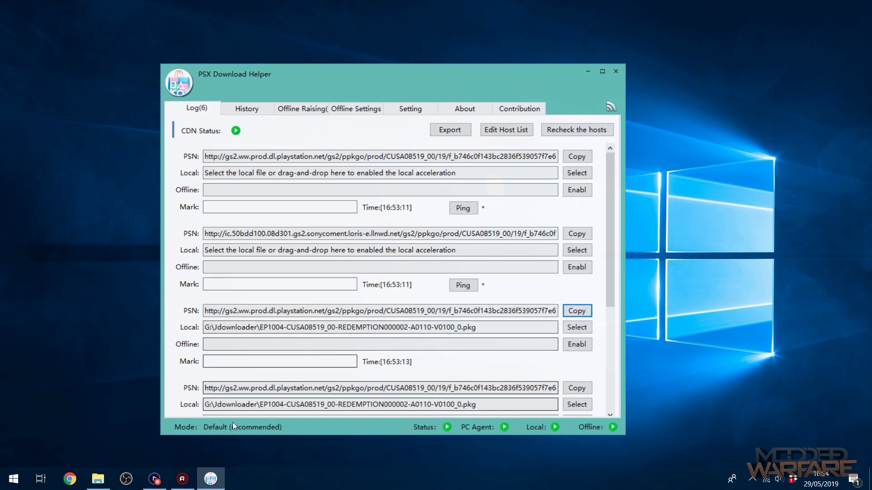
Switch to Chrome, paste the PSN link as the address, delete everything after .pkg and copy the trimmed link.
key(super+1)
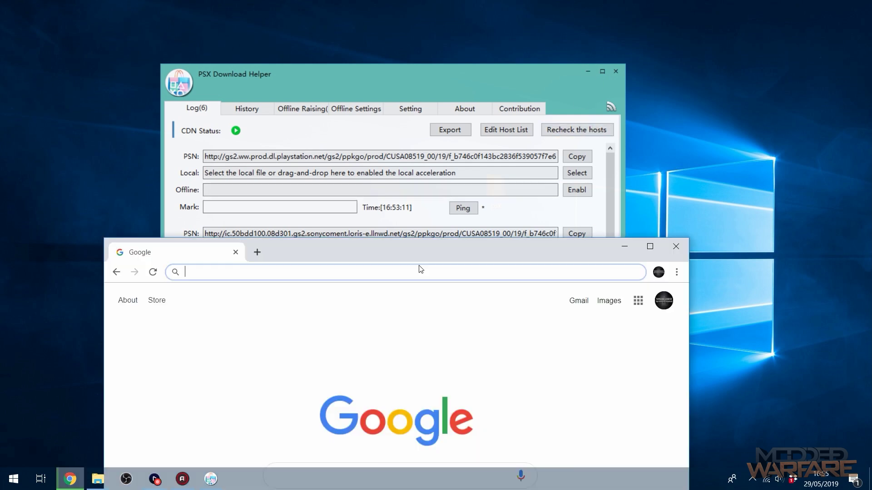
key(ctrl+v)
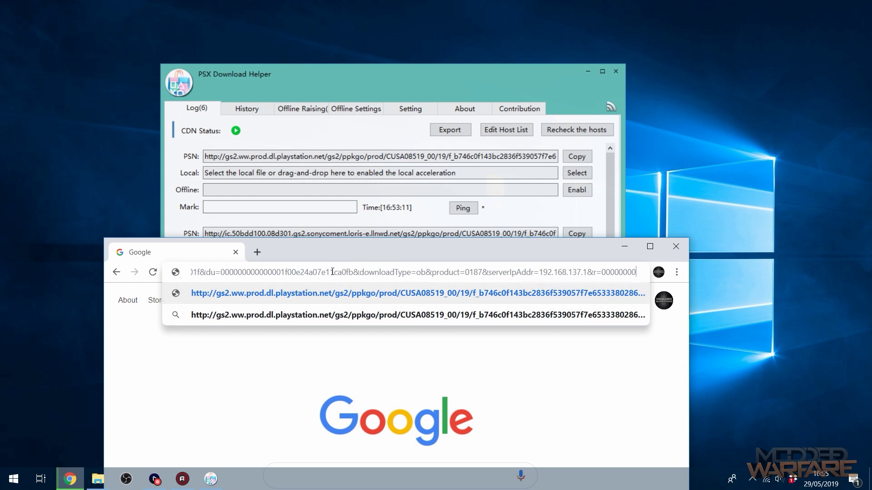
drag(251, 272, 234, 277)
click(325, 275)
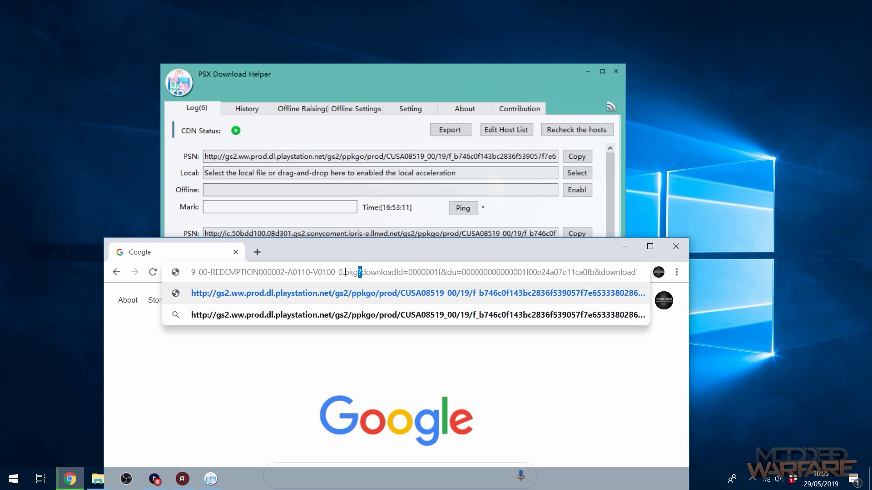
drag(360, 272, 749, 269)
key(BackSpace)
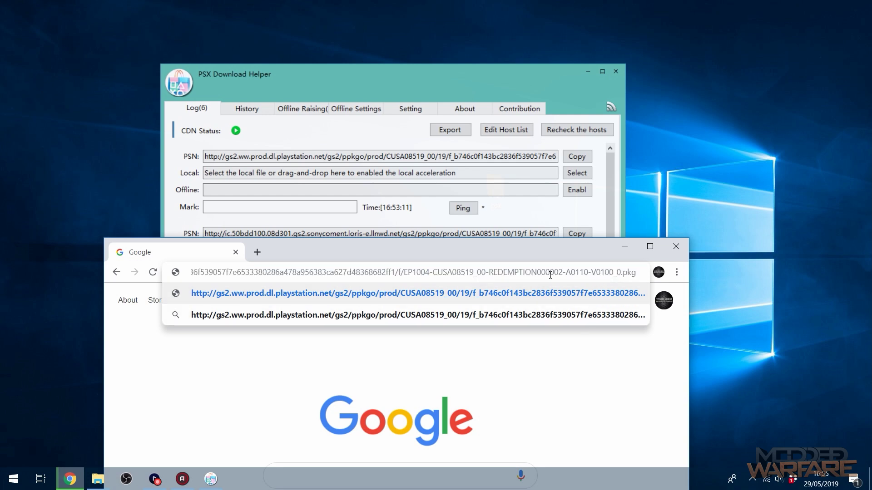
key(ctrl+a)
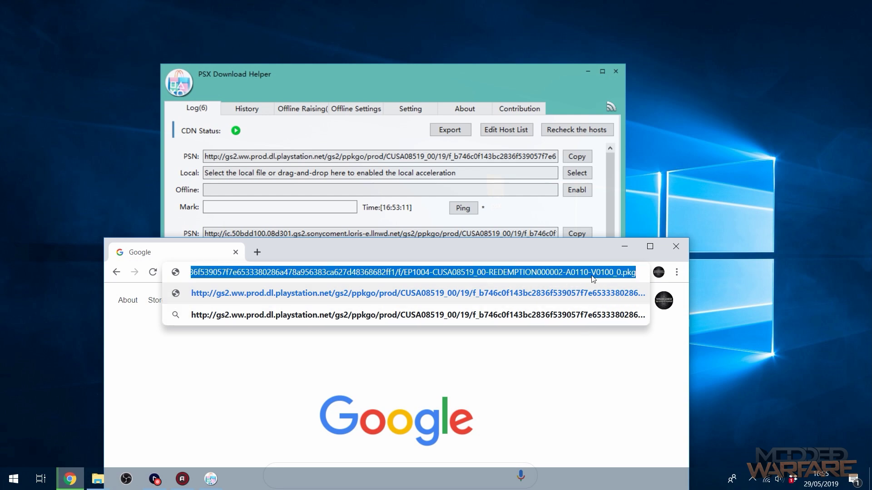
Load the trimmed link to start the package download in the browser and cancel that download.
click(607, 272)
key(Return)
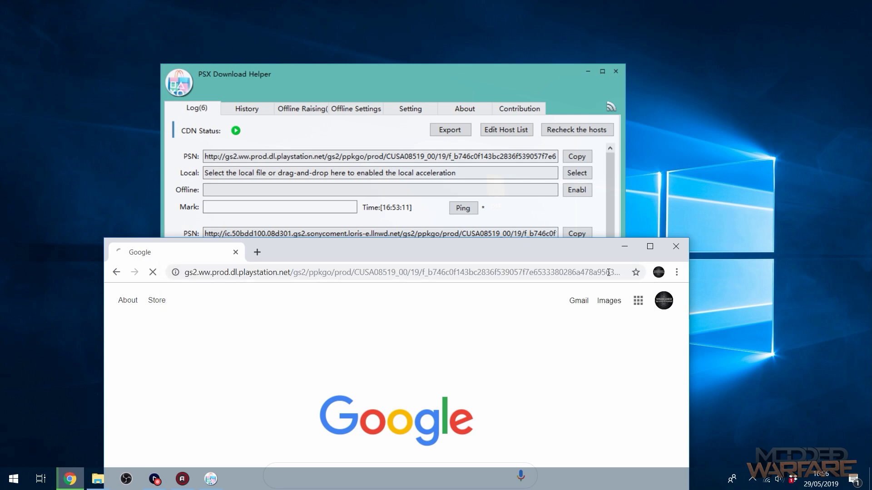
drag(507, 251, 539, 71)
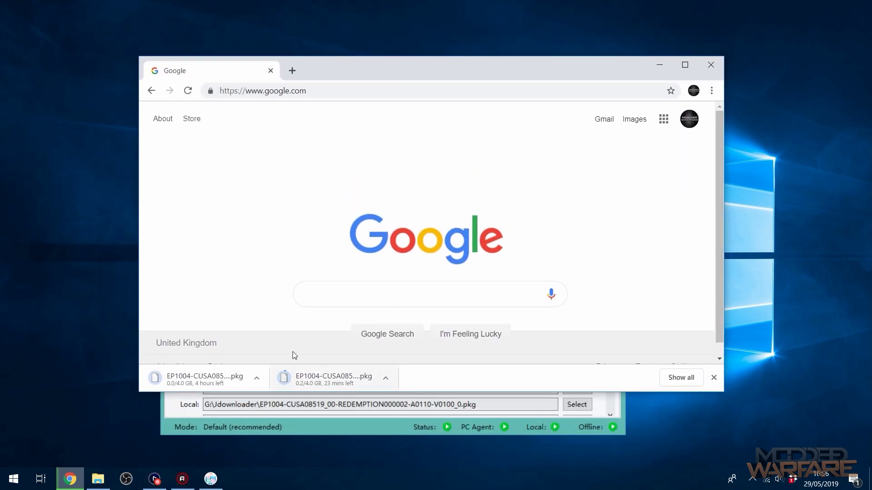
click(386, 380)
click(405, 360)
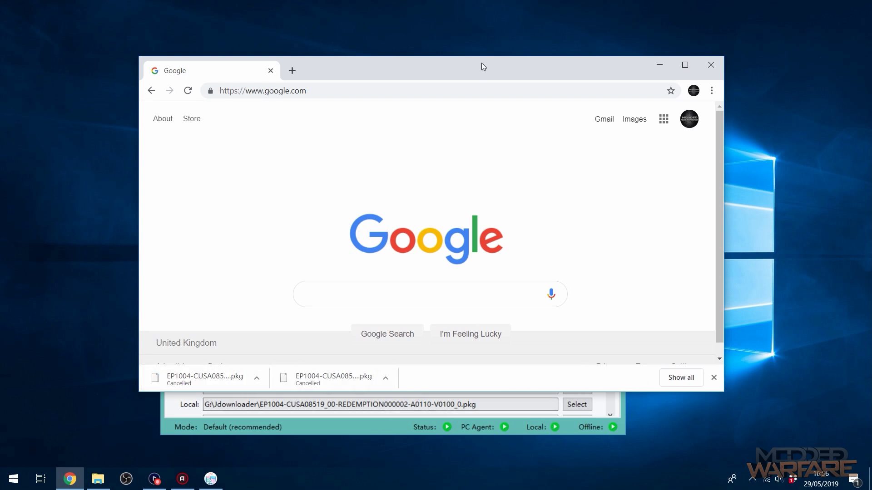
drag(480, 59, 466, 119)
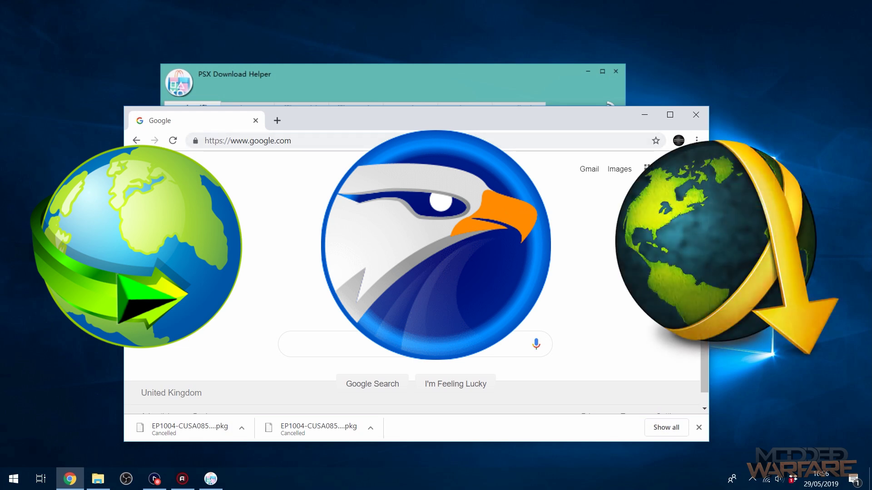
mouse_move(485, 121)
mouse_down()
mouse_move(465, 115)
mouse_move(481, 121)
mouse_up()
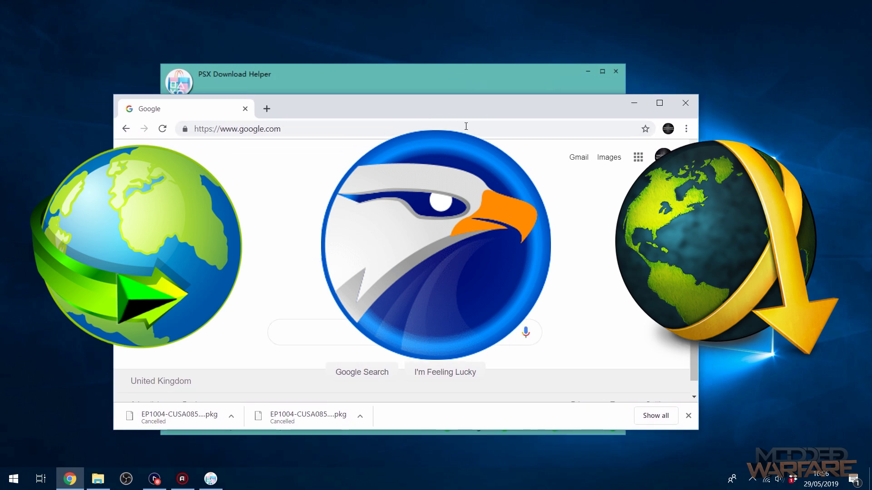
drag(554, 109, 552, 118)
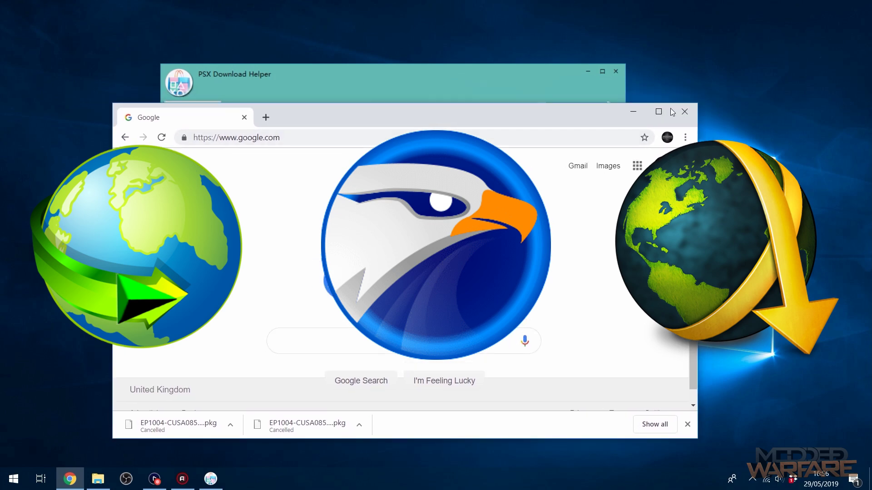
Close Chrome and launch JDownloader 2.
click(684, 111)
click(14, 478)
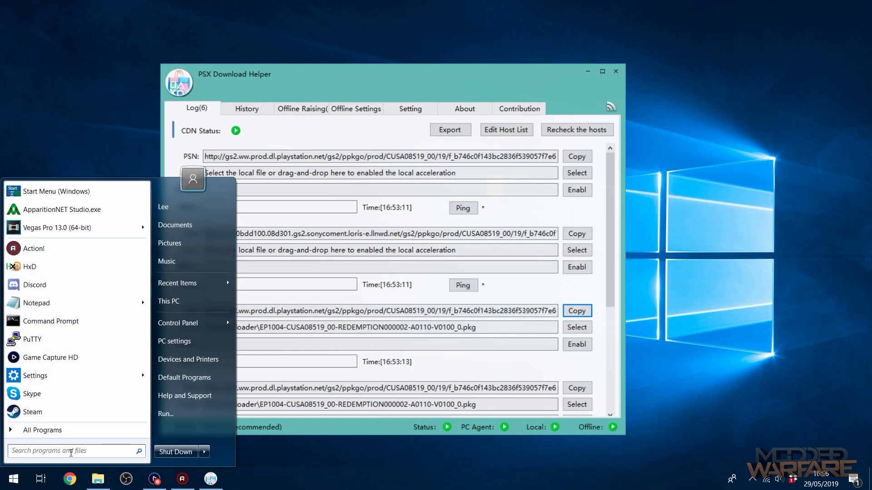
text(jdown)
key(Return)
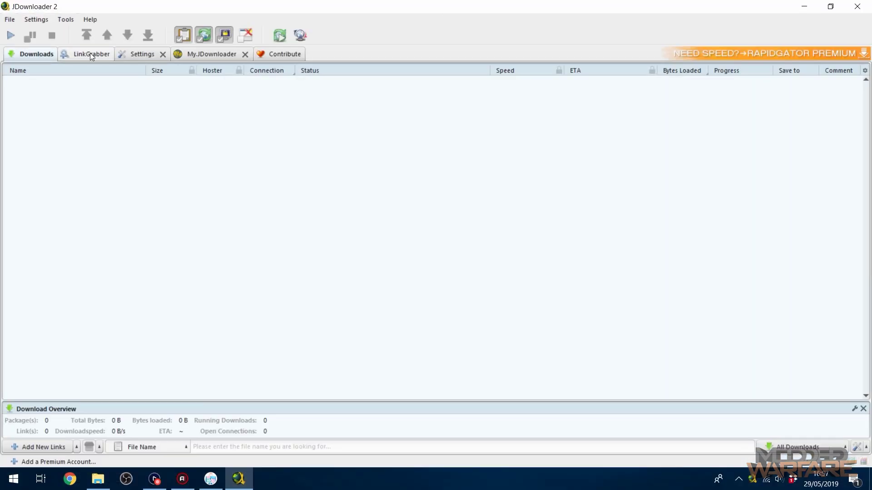
Add the copied link in the LinkGrabber, saving to G:\Jdownloader, and check the part number in its _0.pkg ending.
click(90, 53)
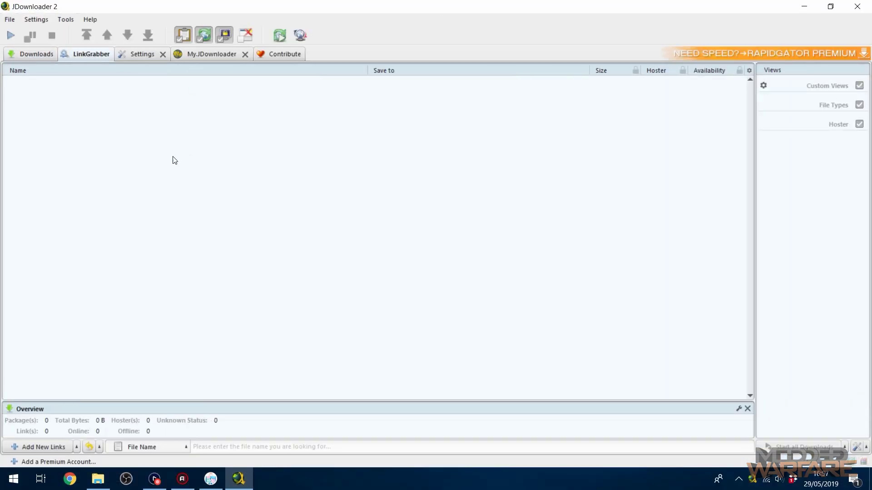
right_click(90, 130)
click(136, 135)
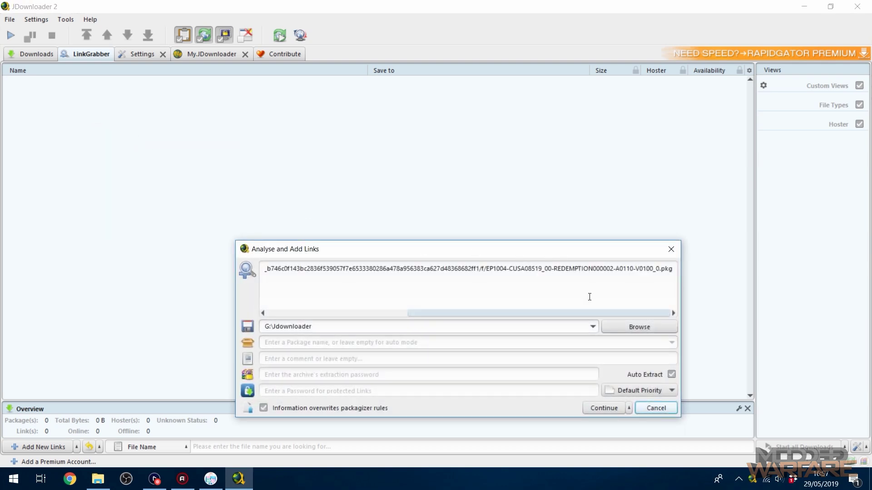
click(653, 269)
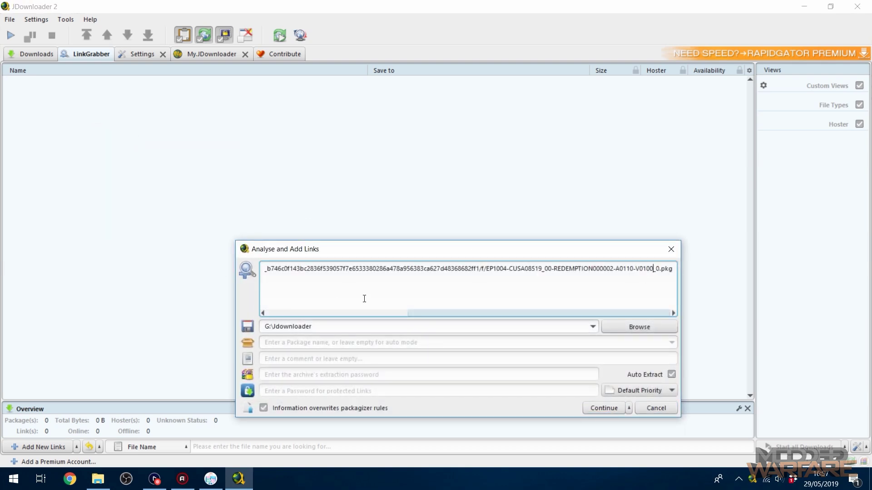
drag(645, 269, 670, 270)
drag(671, 271, 536, 268)
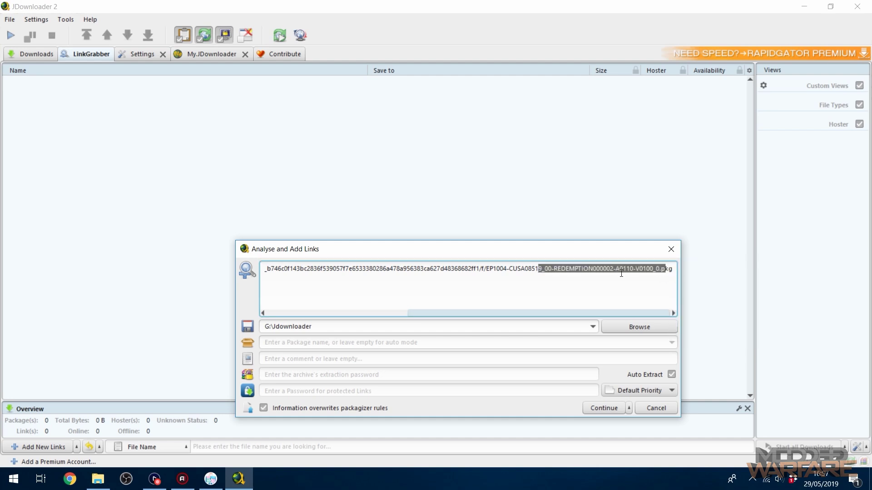
click(663, 272)
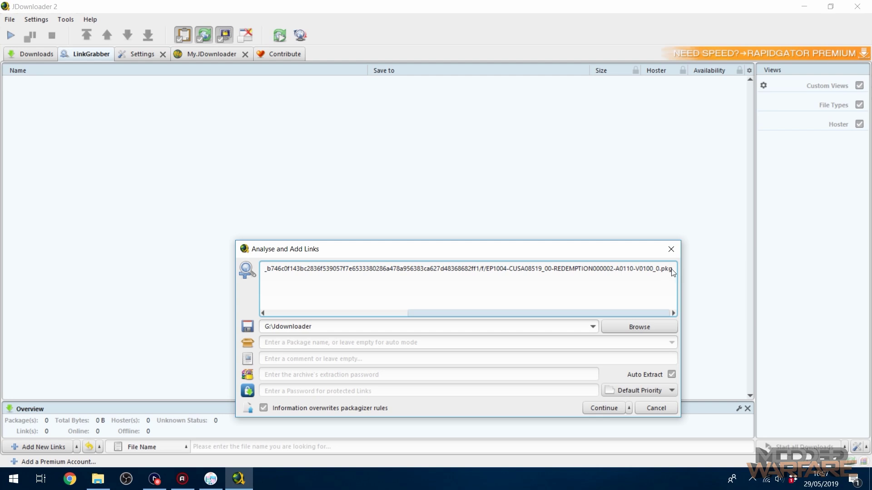
Copy the whole _0.pkg link and add it on a second line with the ending changed to _1.pkg.
drag(672, 269, 224, 267)
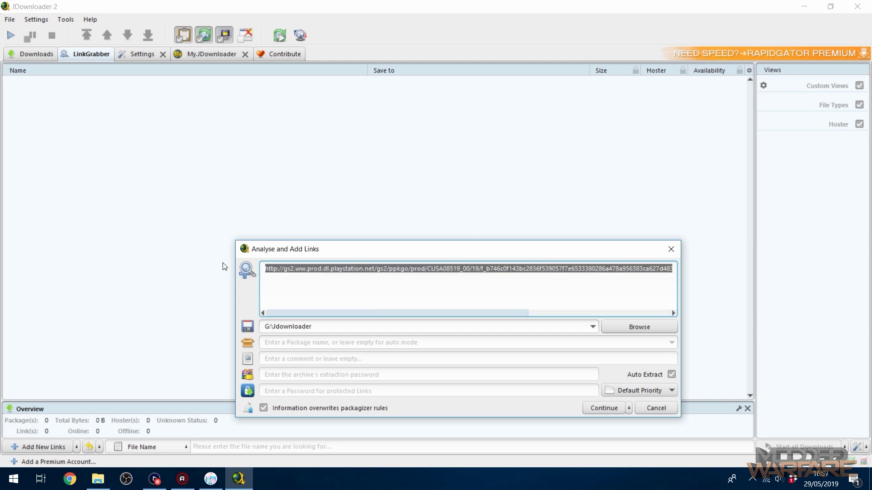
drag(401, 314, 545, 314)
click(561, 294)
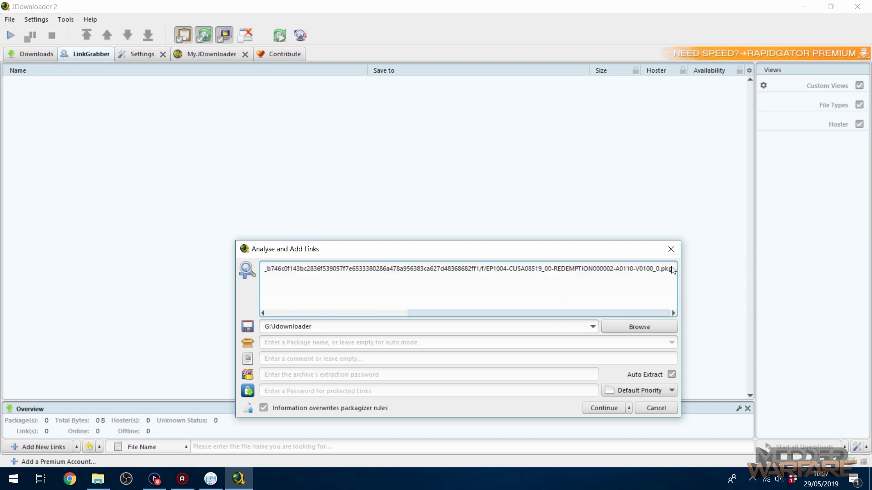
key(Return)
key(ctrl+v)
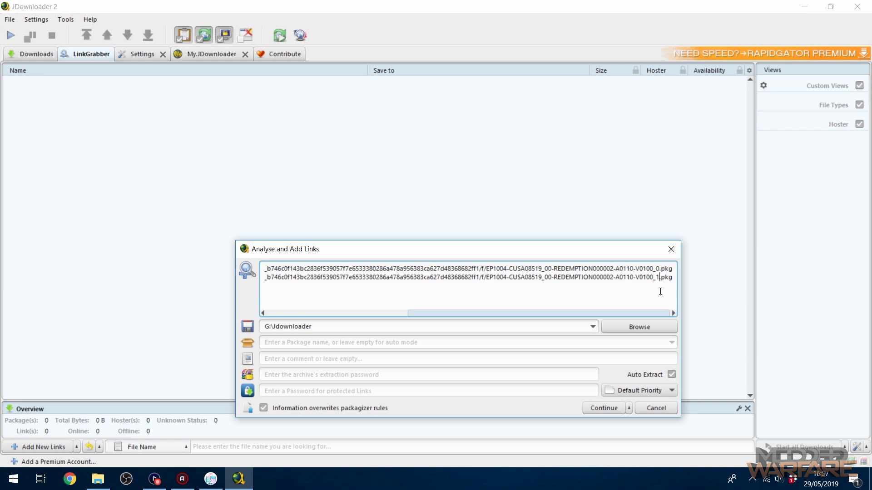
Add the link again on a third line with the ending changed to _2.pkg.
double_click(652, 264)
click(660, 277)
key(Return)
key(ctrl+v)
click(657, 288)
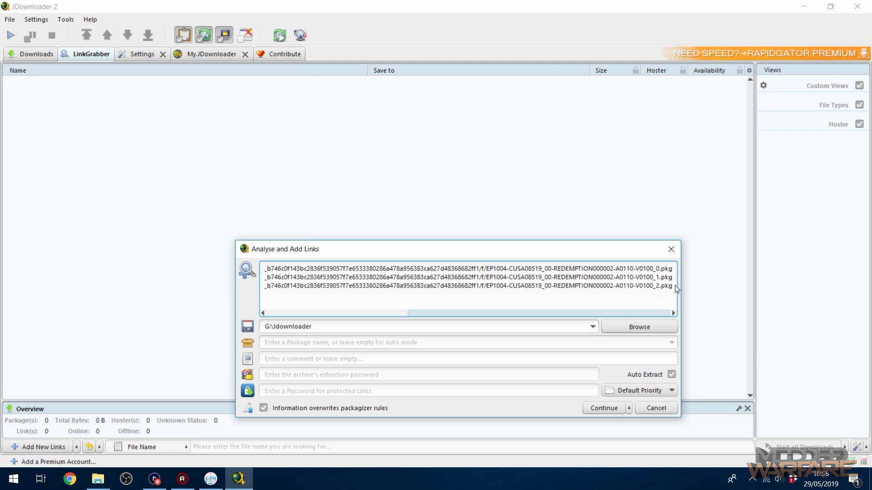
Paste the link on a fourth line and change its ending to _3.pkg.
click(672, 285)
key(Return)
key(ctrl+v)
click(661, 294)
key(BackSpace)
text(3)
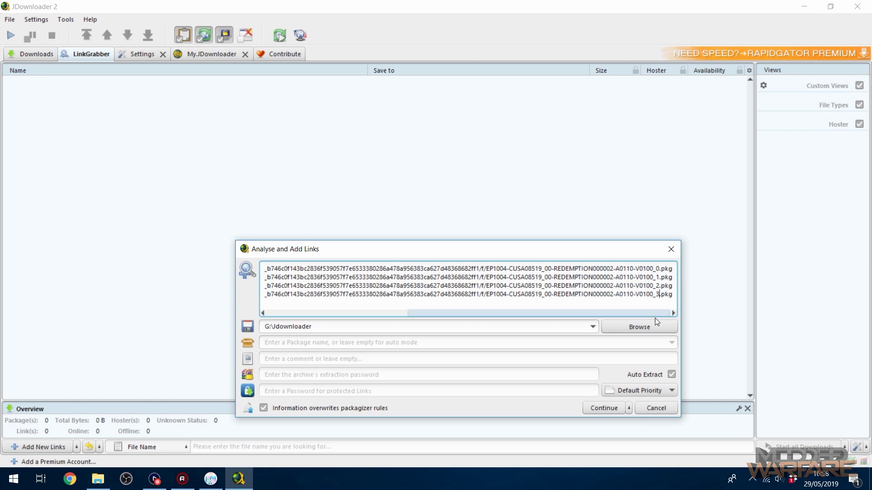
Look over the four package links and submit them for analysis in the LinkGrabber.
click(492, 314)
drag(492, 317, 574, 317)
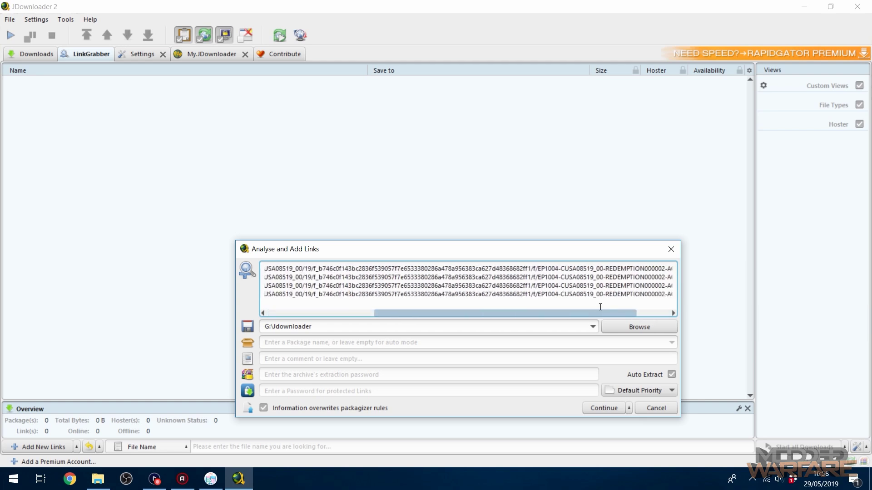
drag(504, 249, 477, 145)
click(567, 307)
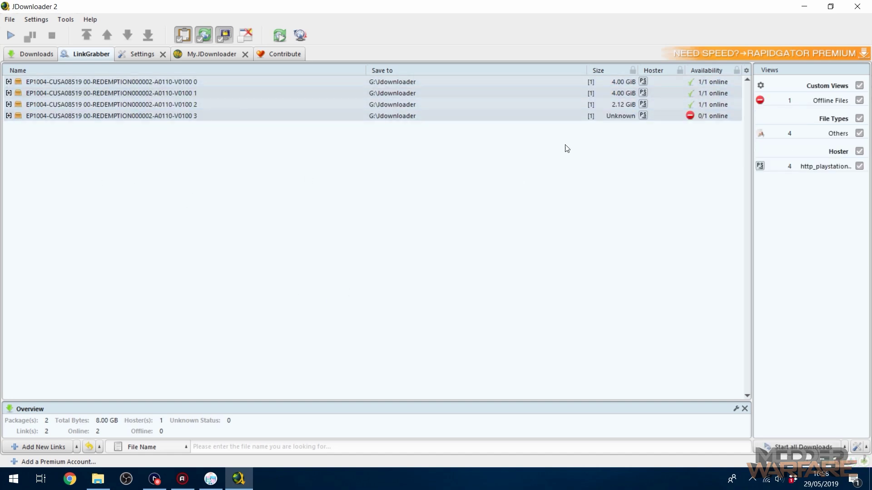
Remove the offline V0100 3 package from the LinkGrabber and start downloading the remaining packages.
click(186, 116)
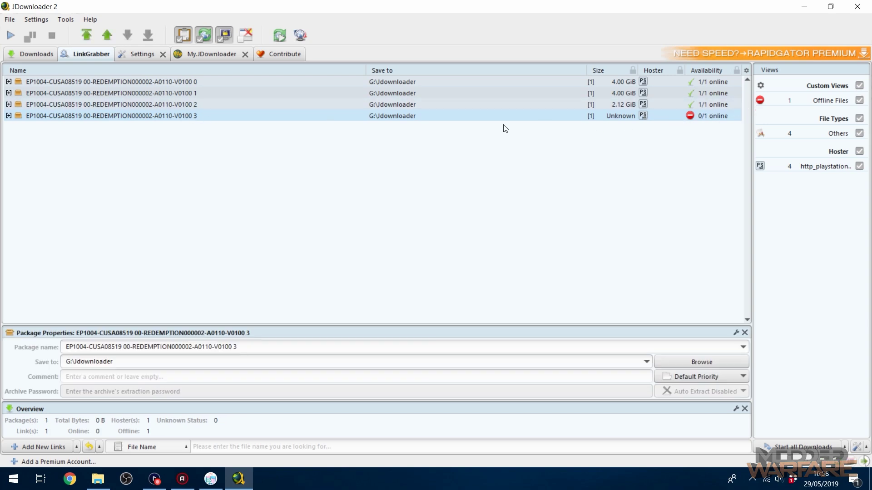
key(Delete)
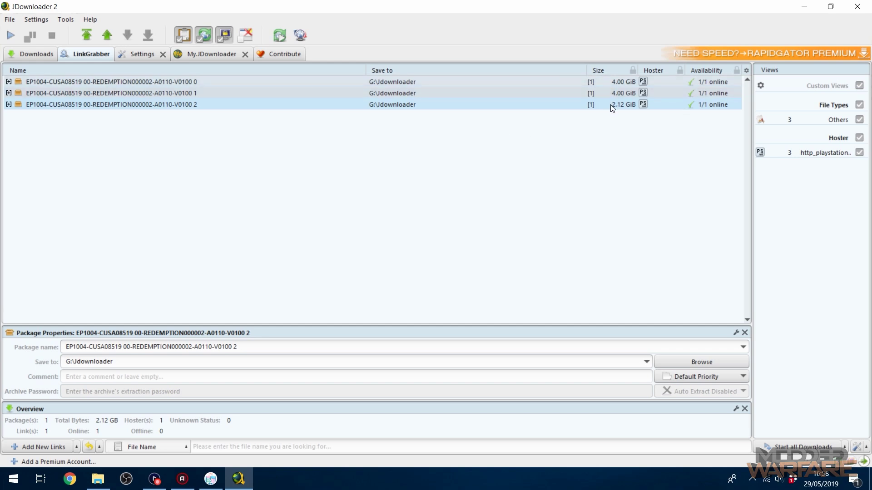
click(10, 36)
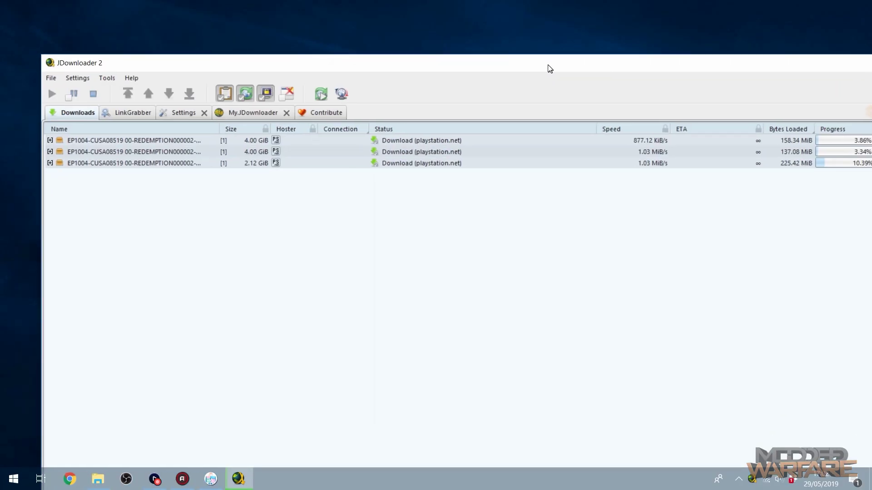
Open JDownloader's general settings and examine the default download folder path.
drag(549, 70, 496, 72)
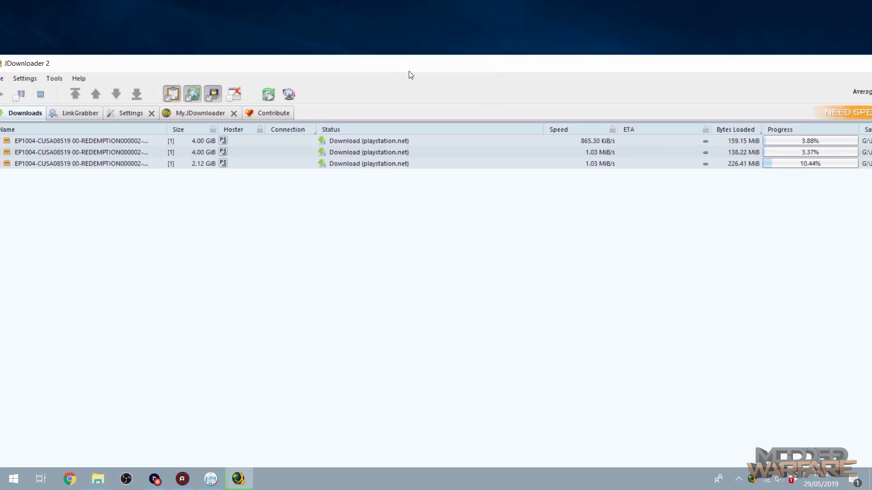
drag(411, 75, 446, 72)
click(154, 121)
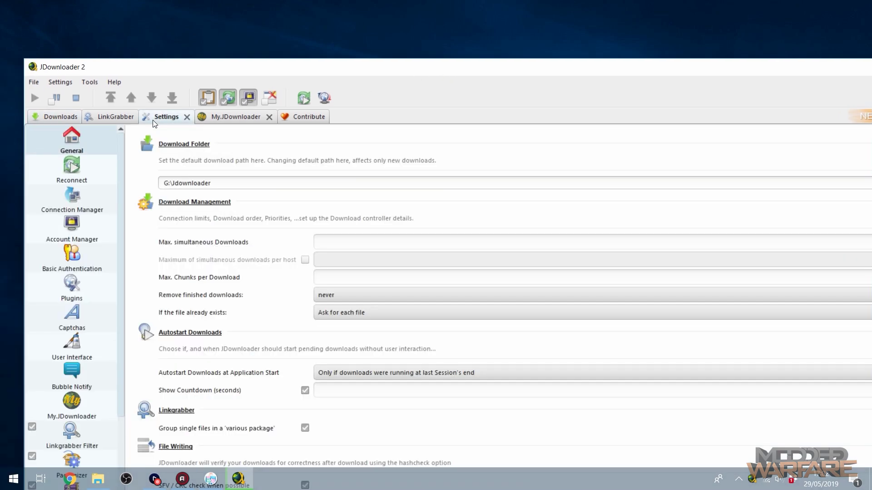
click(220, 183)
key(ctrl+a)
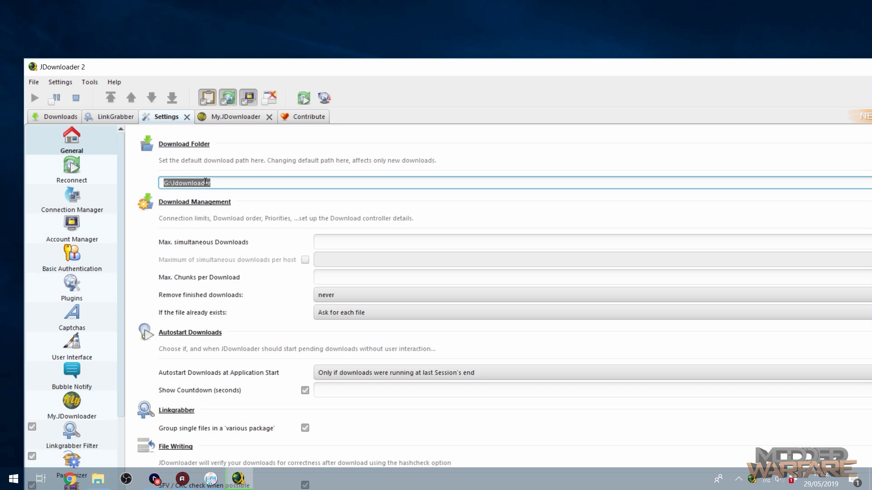
click(158, 183)
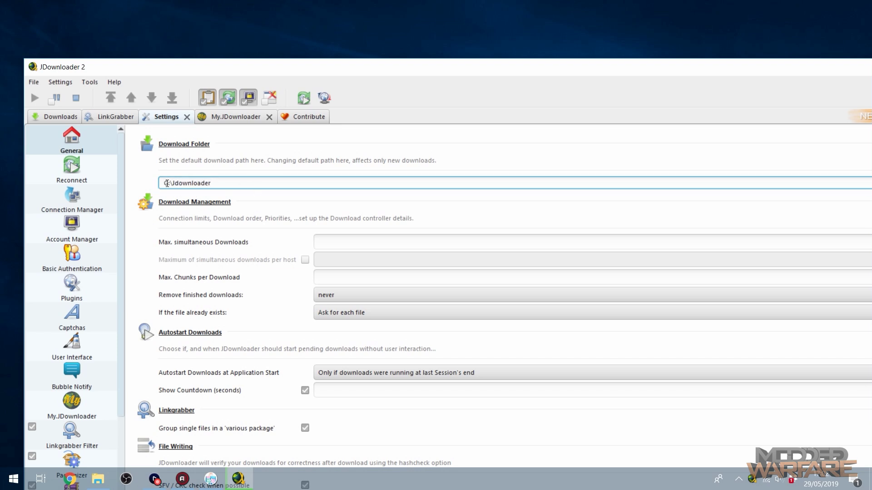
key(ctrl+a)
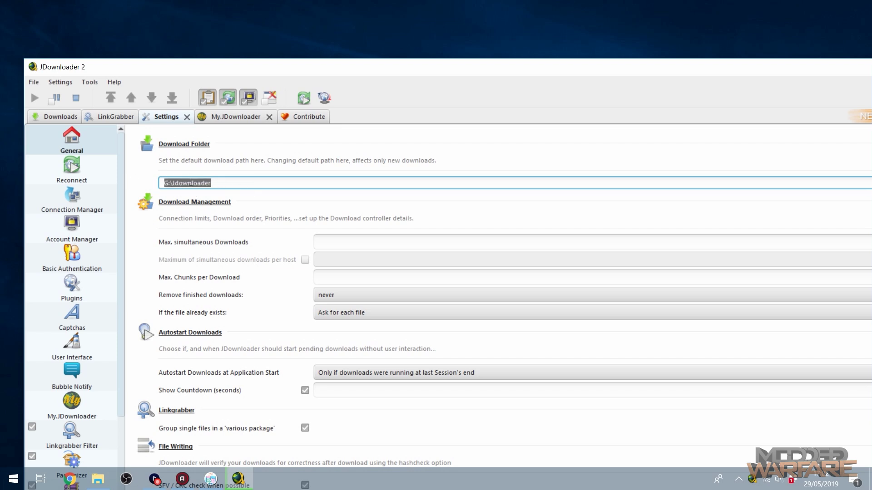
right_click(191, 183)
click(214, 190)
triple_click(209, 183)
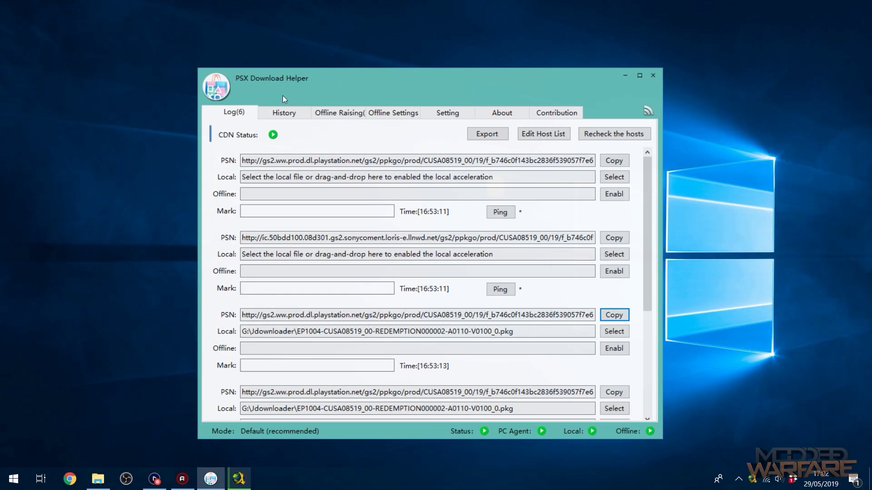
In PSX Download Helper's settings, set the Auto Find ReplaceFile folder to G:\Jdownloader.
click(439, 116)
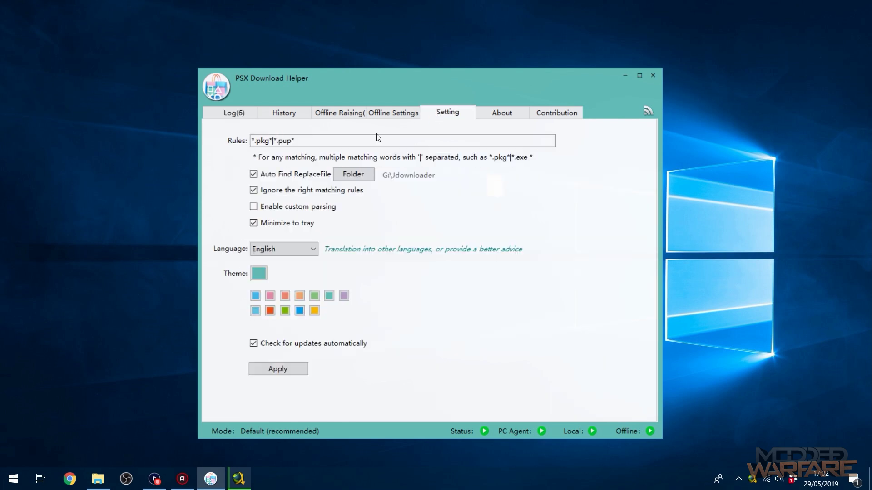
click(286, 175)
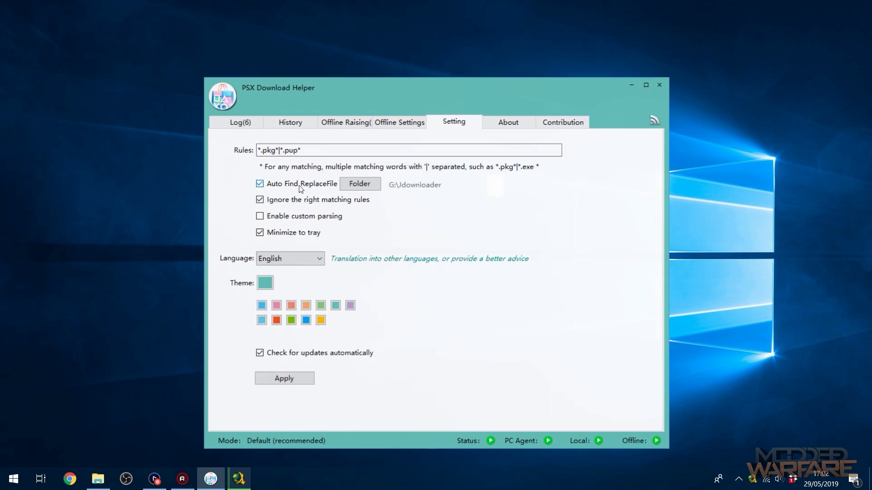
click(351, 187)
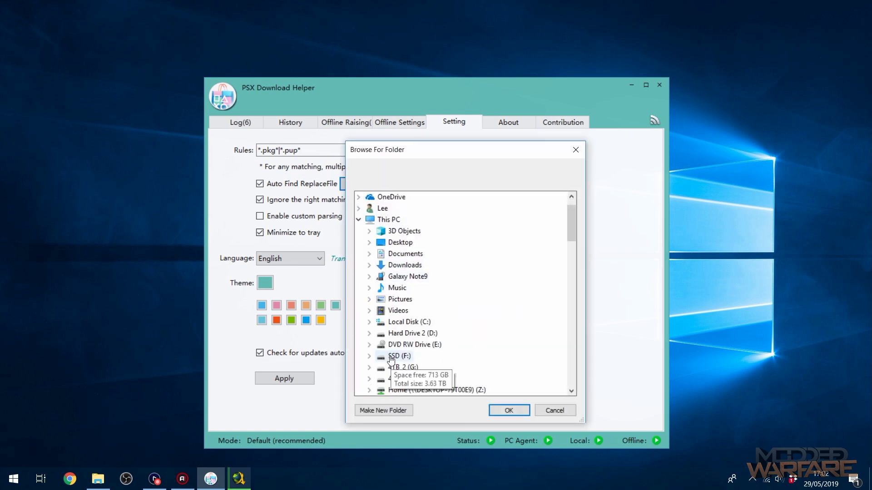
double_click(382, 374)
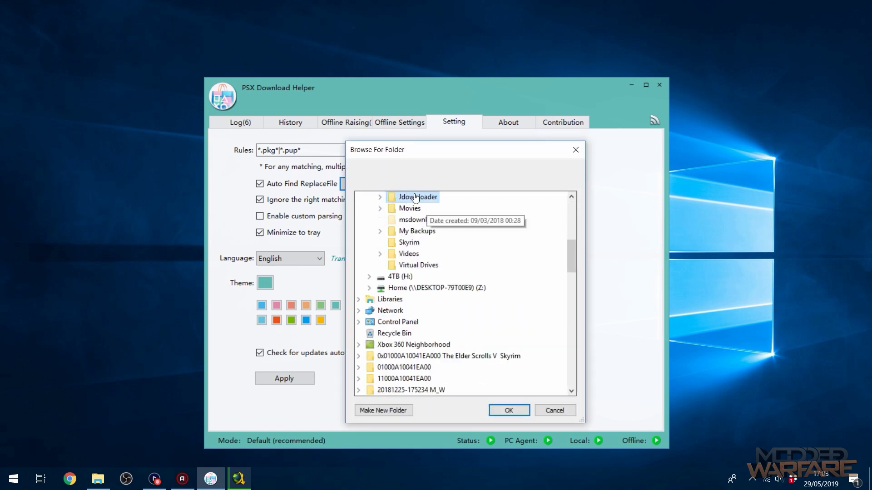
click(509, 410)
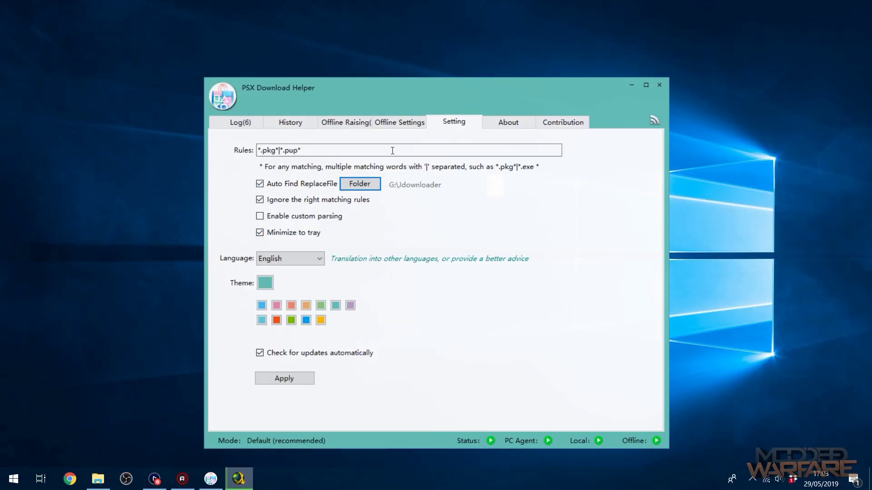
click(270, 184)
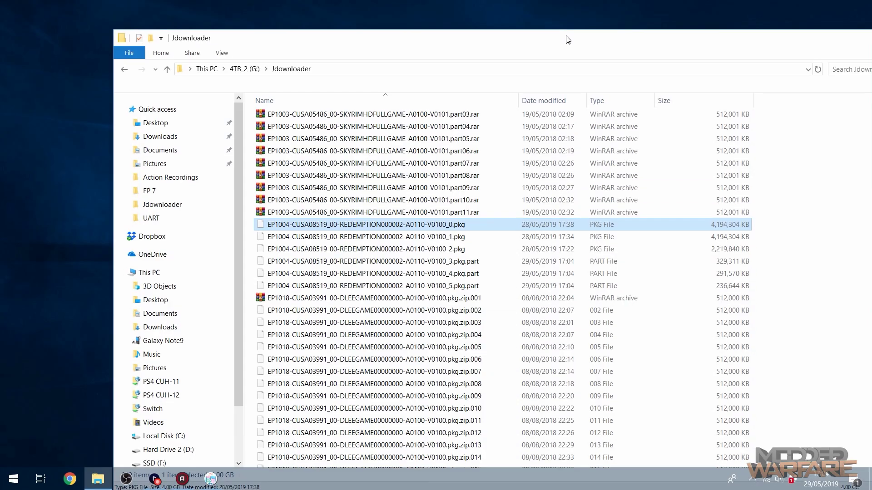
In the Jdownloader folder, select the Red Dead Redemption 2 packages _0 to _2 to check their names, and minimize the window.
drag(567, 39, 549, 63)
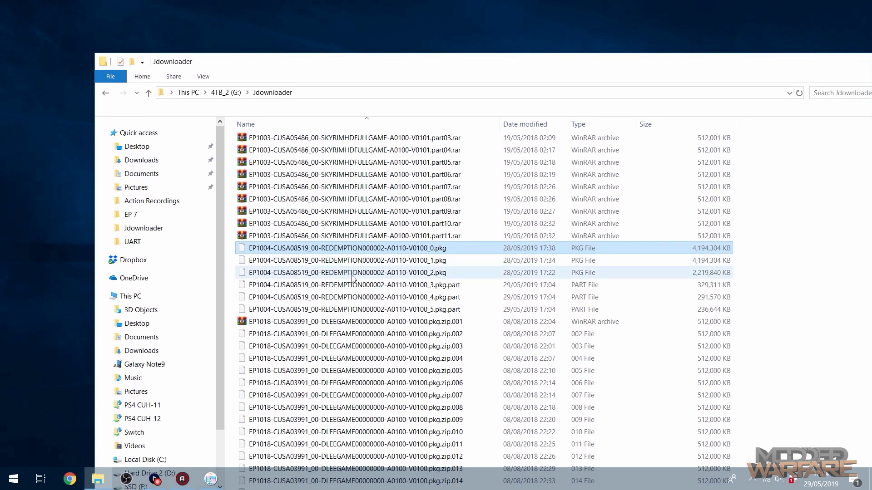
drag(744, 252, 644, 280)
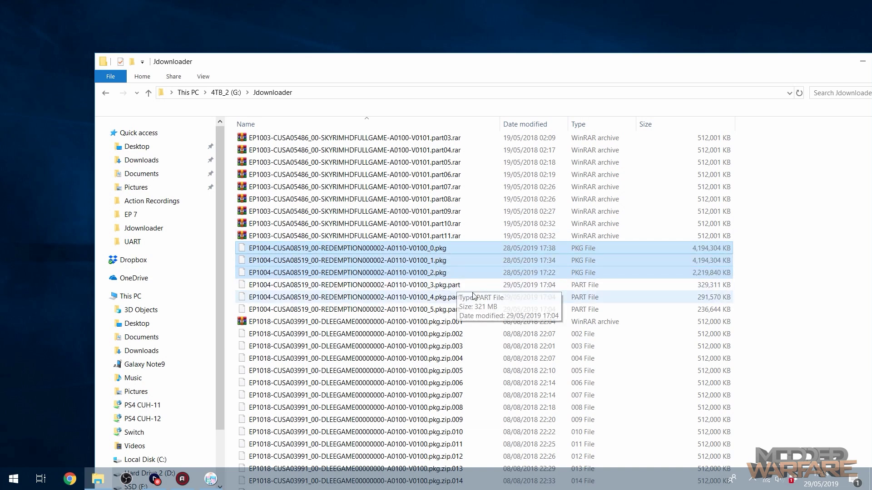
drag(751, 248, 696, 273)
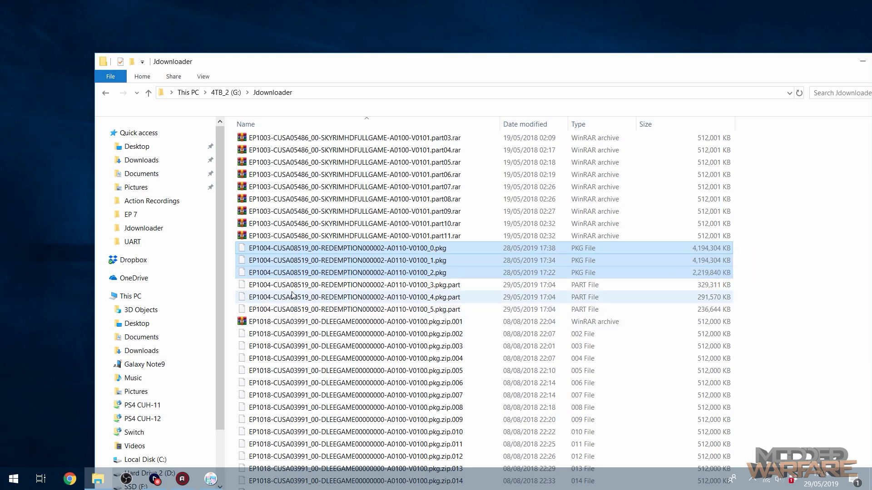
drag(689, 68, 575, 100)
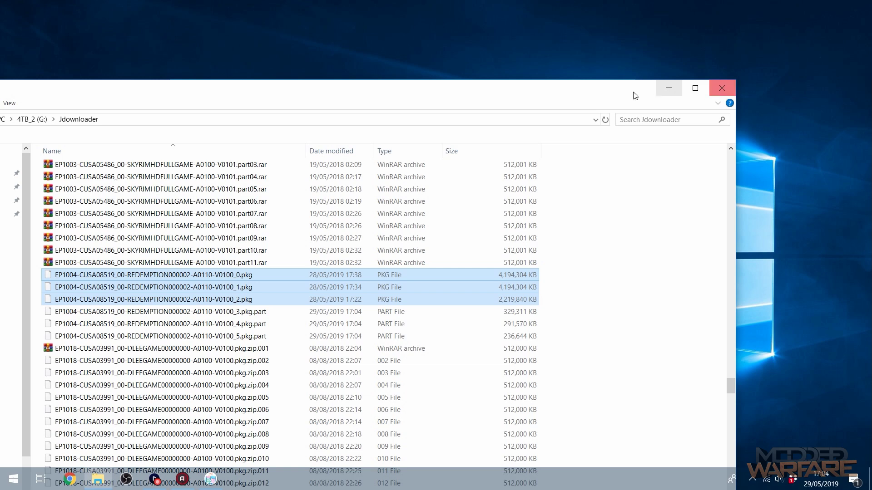
drag(658, 96, 731, 96)
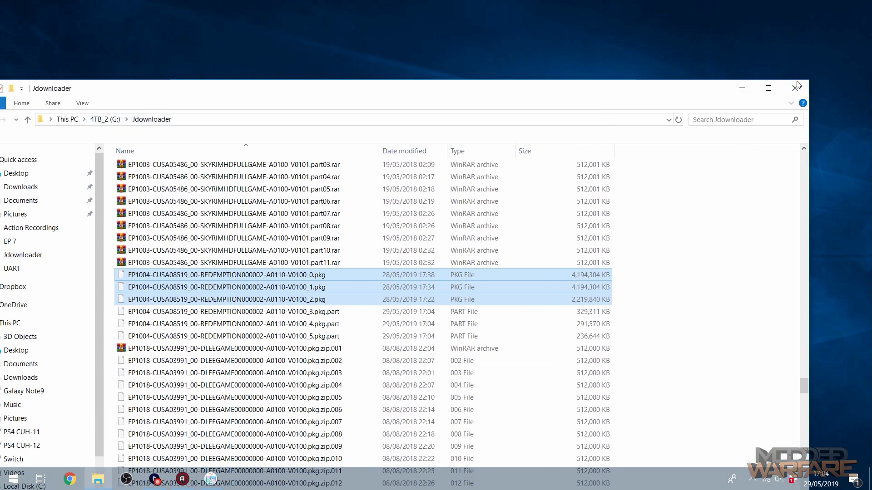
click(741, 88)
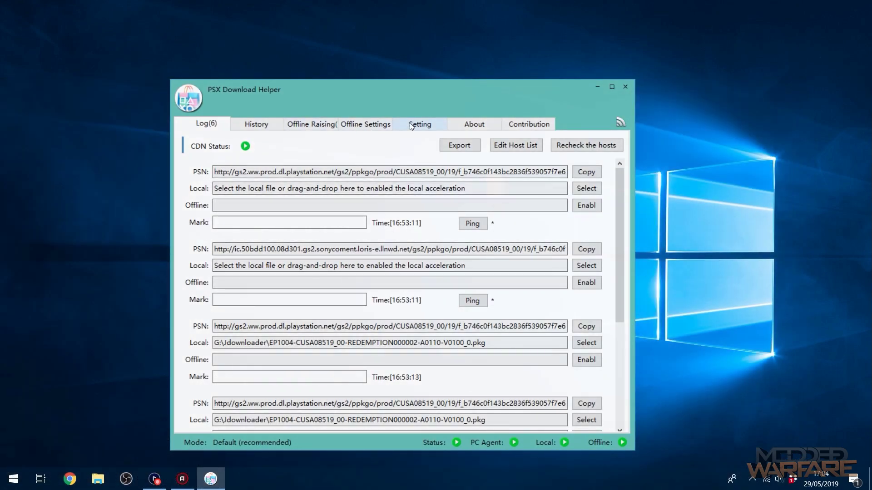
Recheck the replacement folder in PSX Download Helper's settings and return to the captured link log.
click(411, 126)
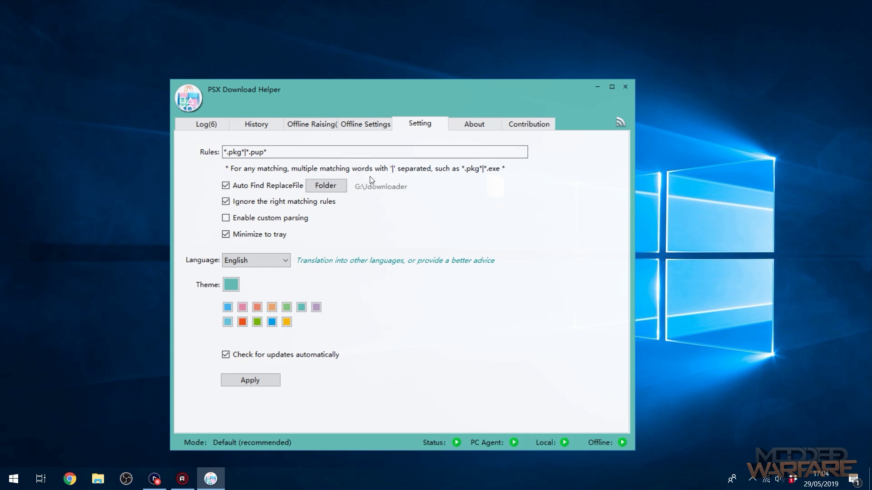
click(207, 125)
drag(397, 87, 368, 67)
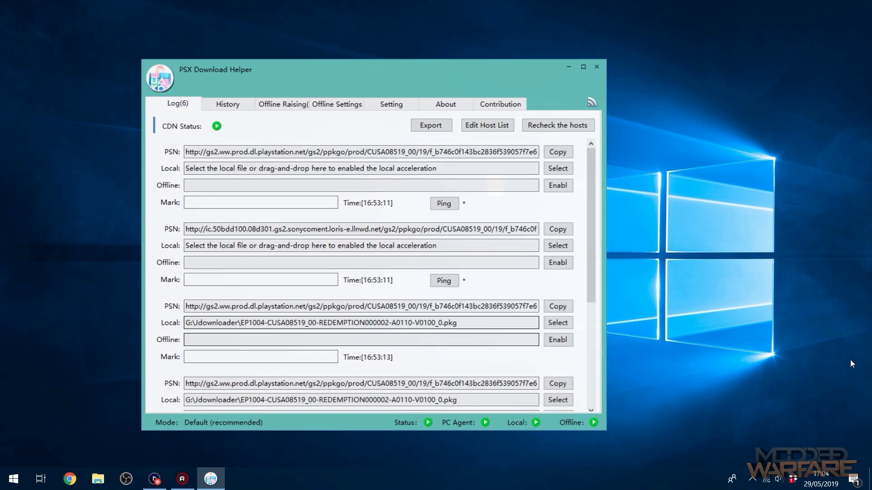
Switch to the PlayStation 4 screen window and resume the paused Red Dead Redemption 2 Version 1.10 update.
key(alt+Tab)
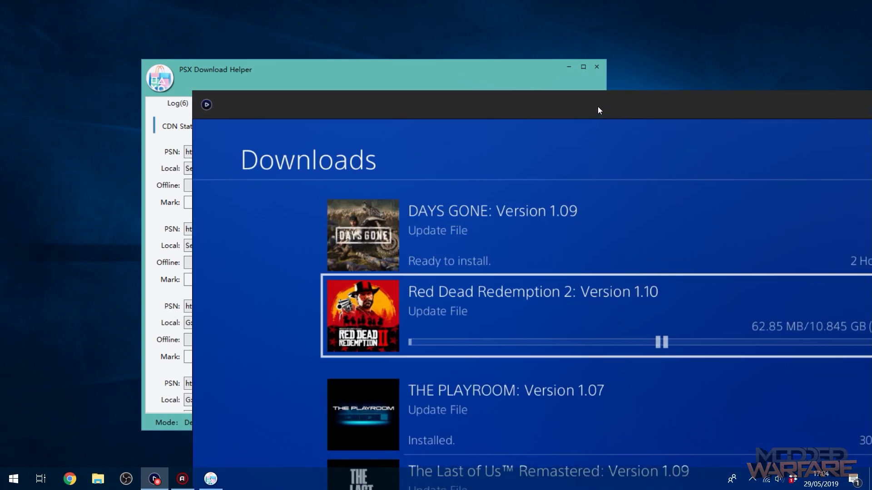
drag(597, 106, 553, 72)
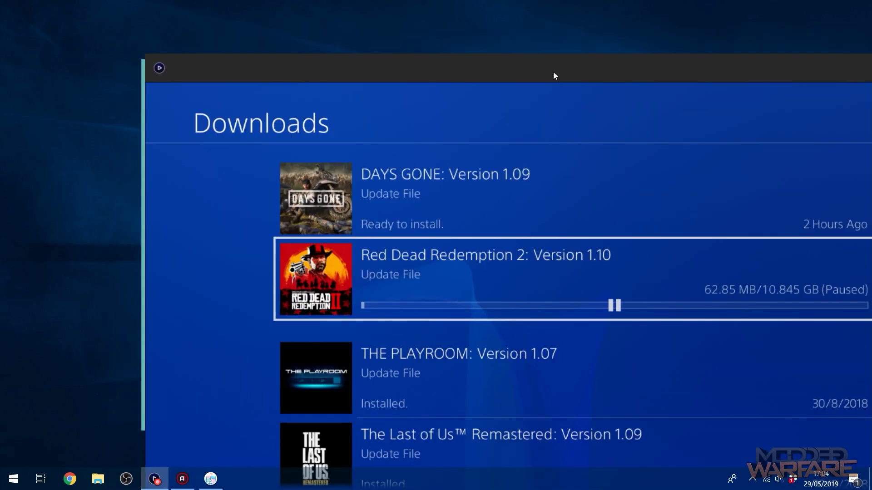
drag(492, 70, 406, 80)
key(Return)
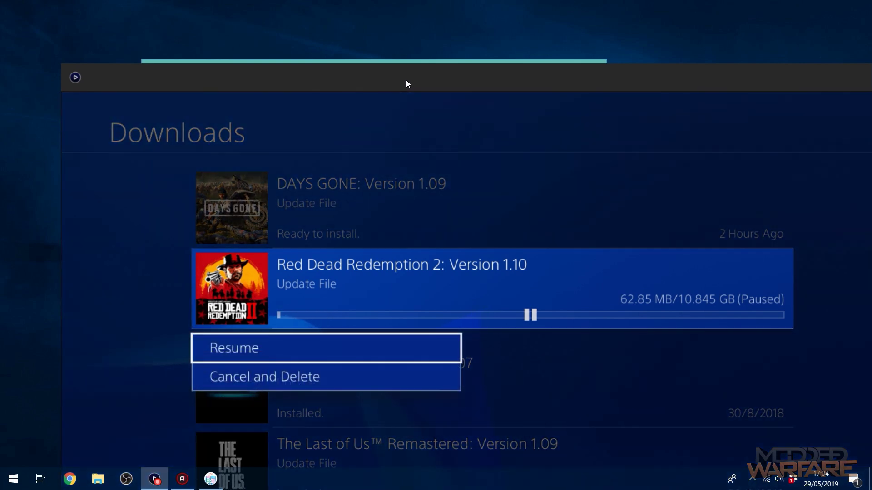
key(Return)
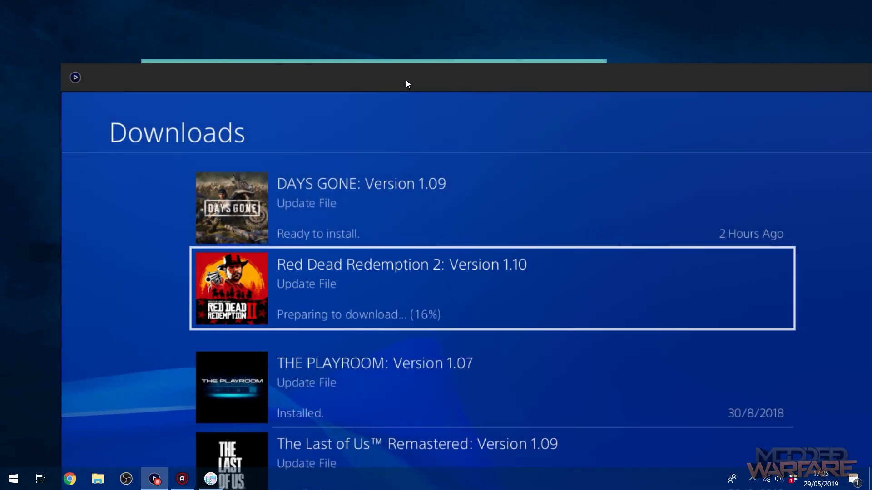
Bring the PSX Download Helper log back into view and examine the local file paths of the new entries.
drag(409, 83, 424, 298)
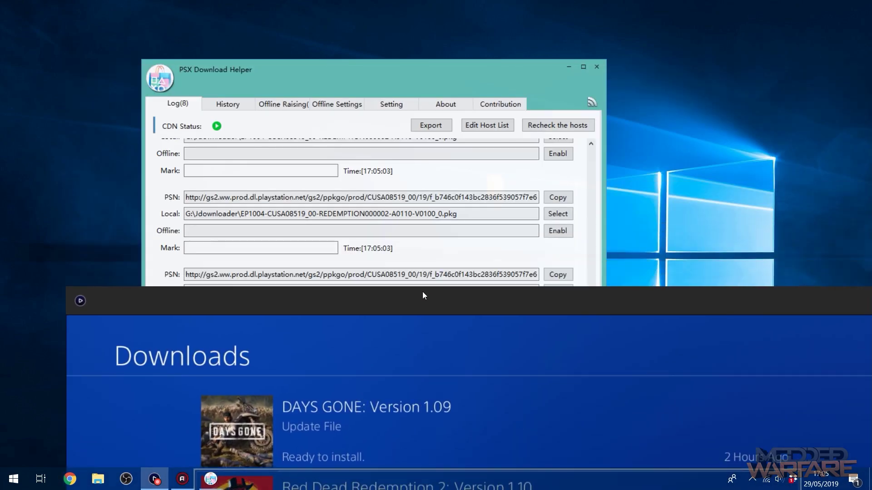
drag(442, 69, 428, 64)
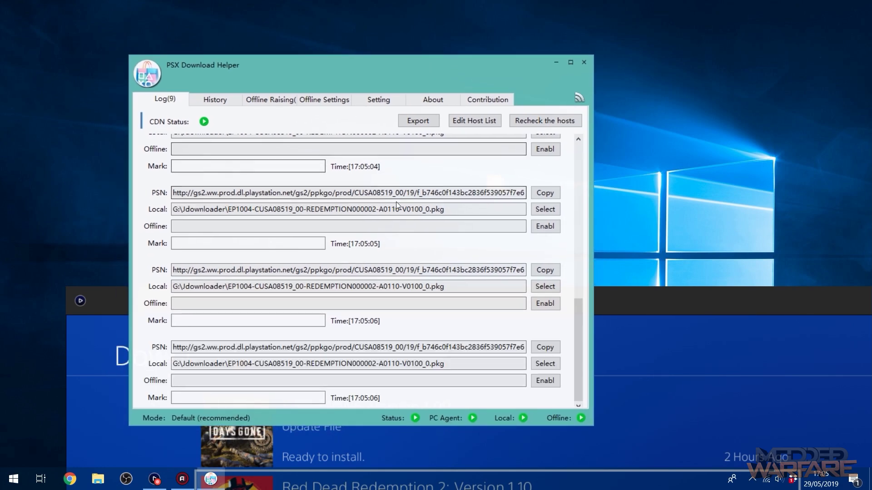
drag(447, 210, 218, 209)
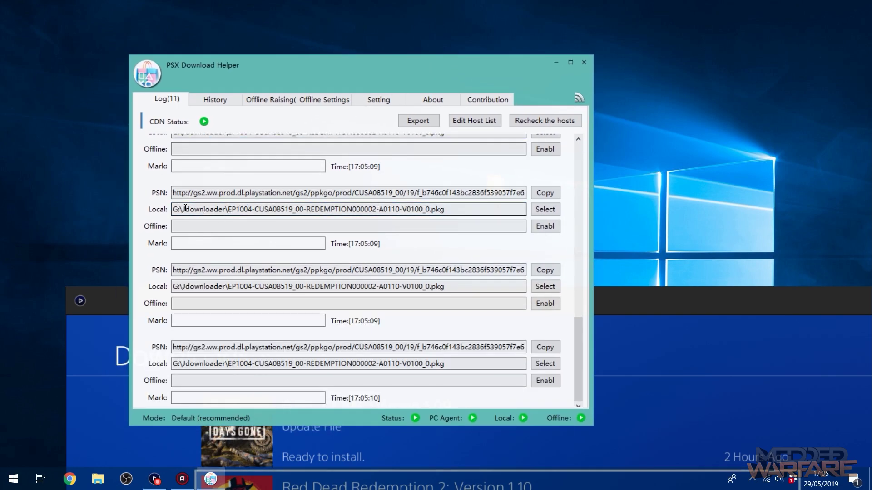
Check the Red Dead Redemption 2 update's progress on the PlayStation 4, and reopen PSX Download Helper's settings.
drag(682, 303, 693, 222)
drag(348, 192, 311, 68)
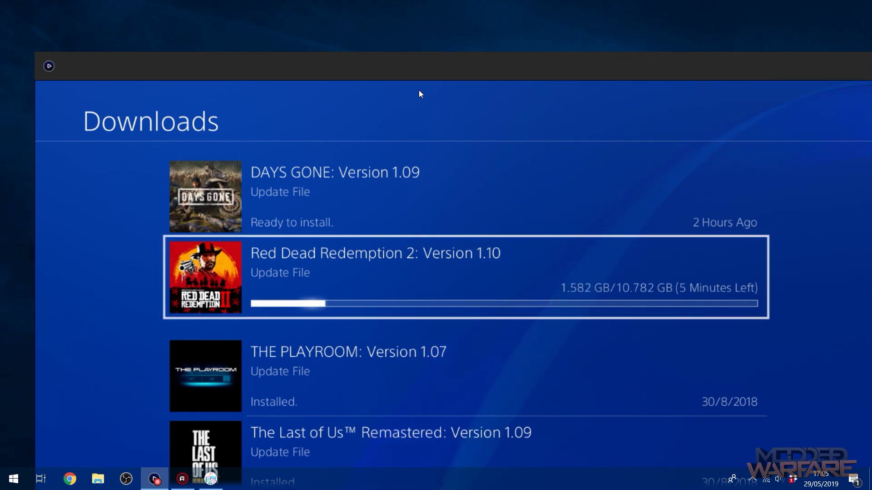
drag(422, 62, 441, 59)
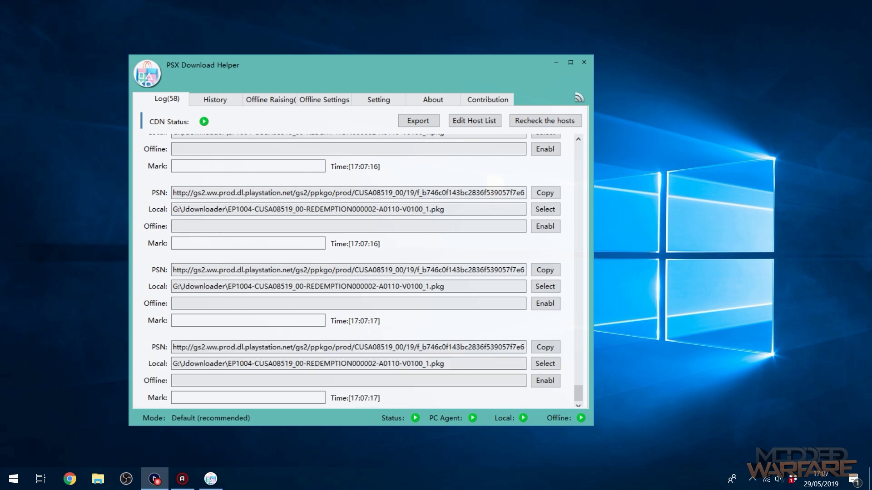
click(366, 101)
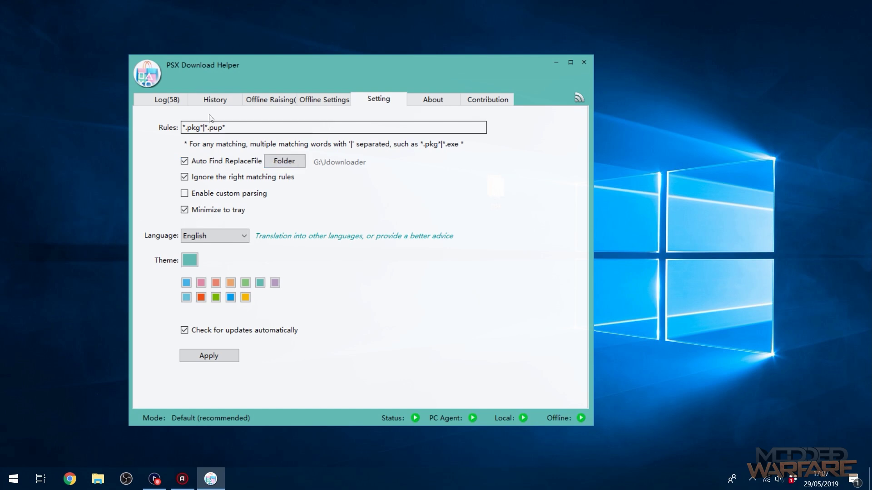